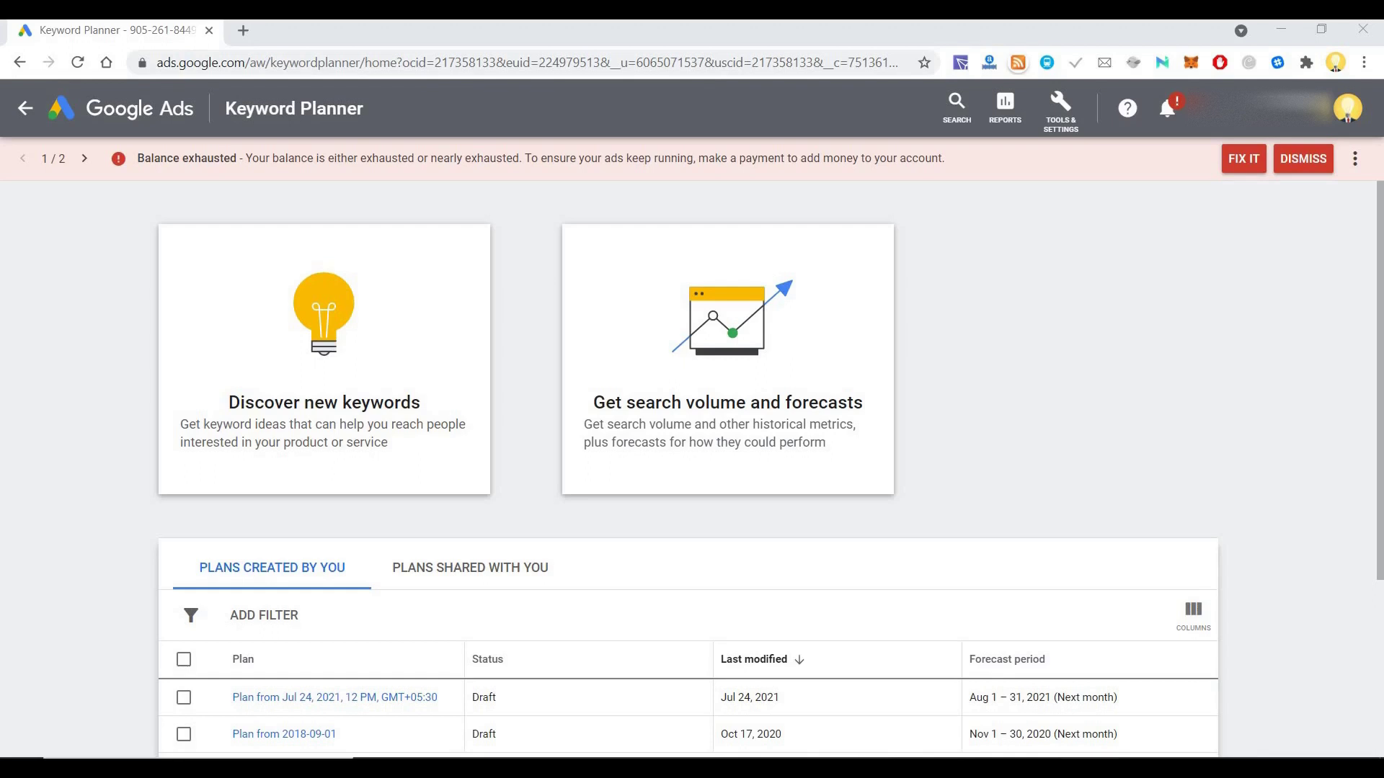
- Open Keyword Planner's Discover new keywords and enter 'Living plants' as the seed keyword
click(1060, 111)
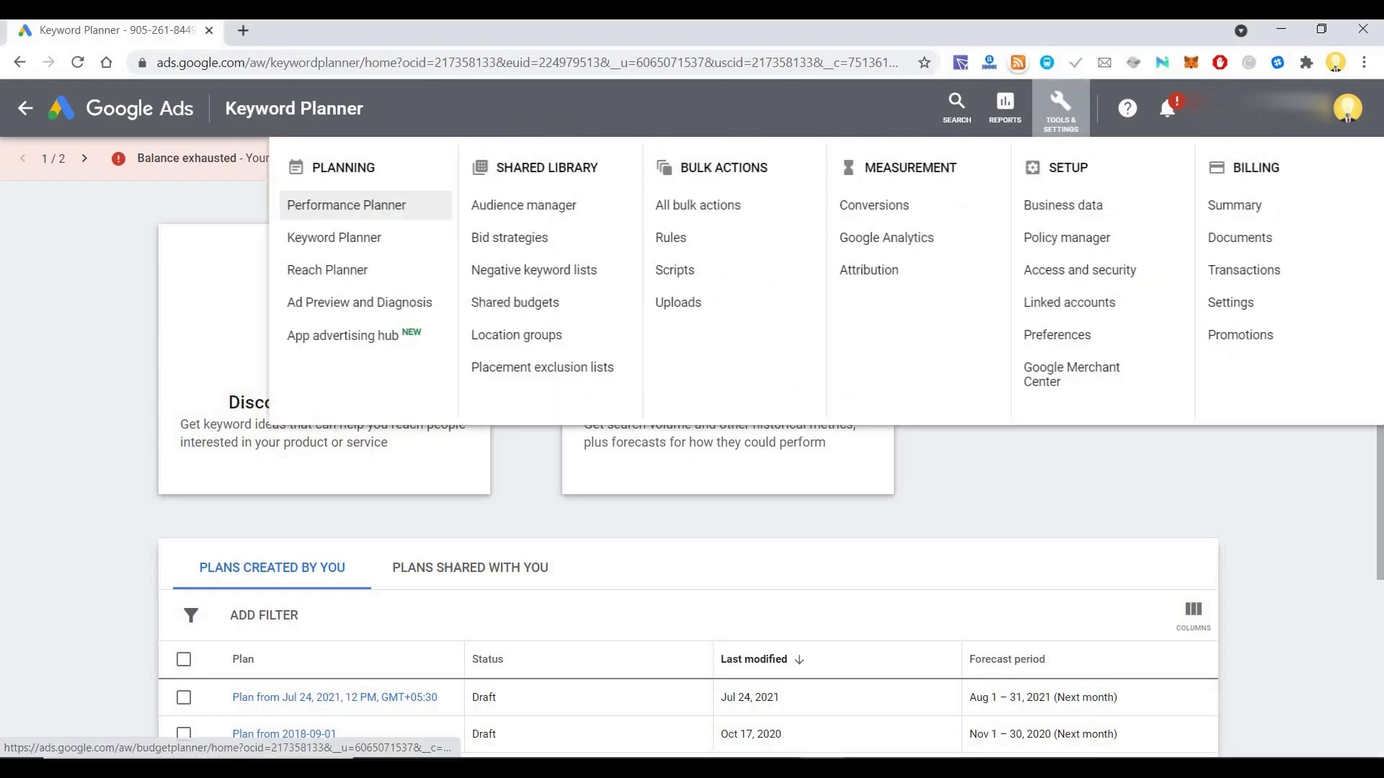
click(334, 237)
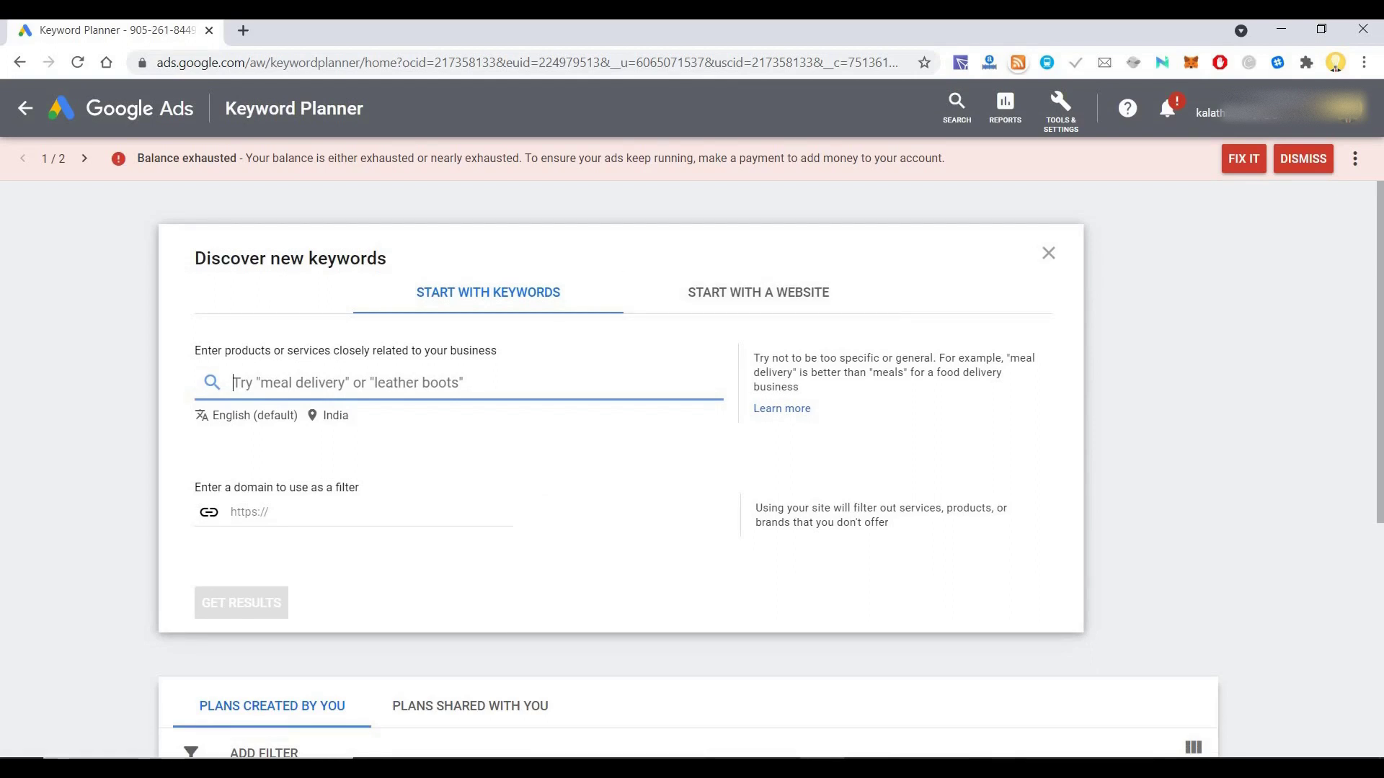
text(Living pl)
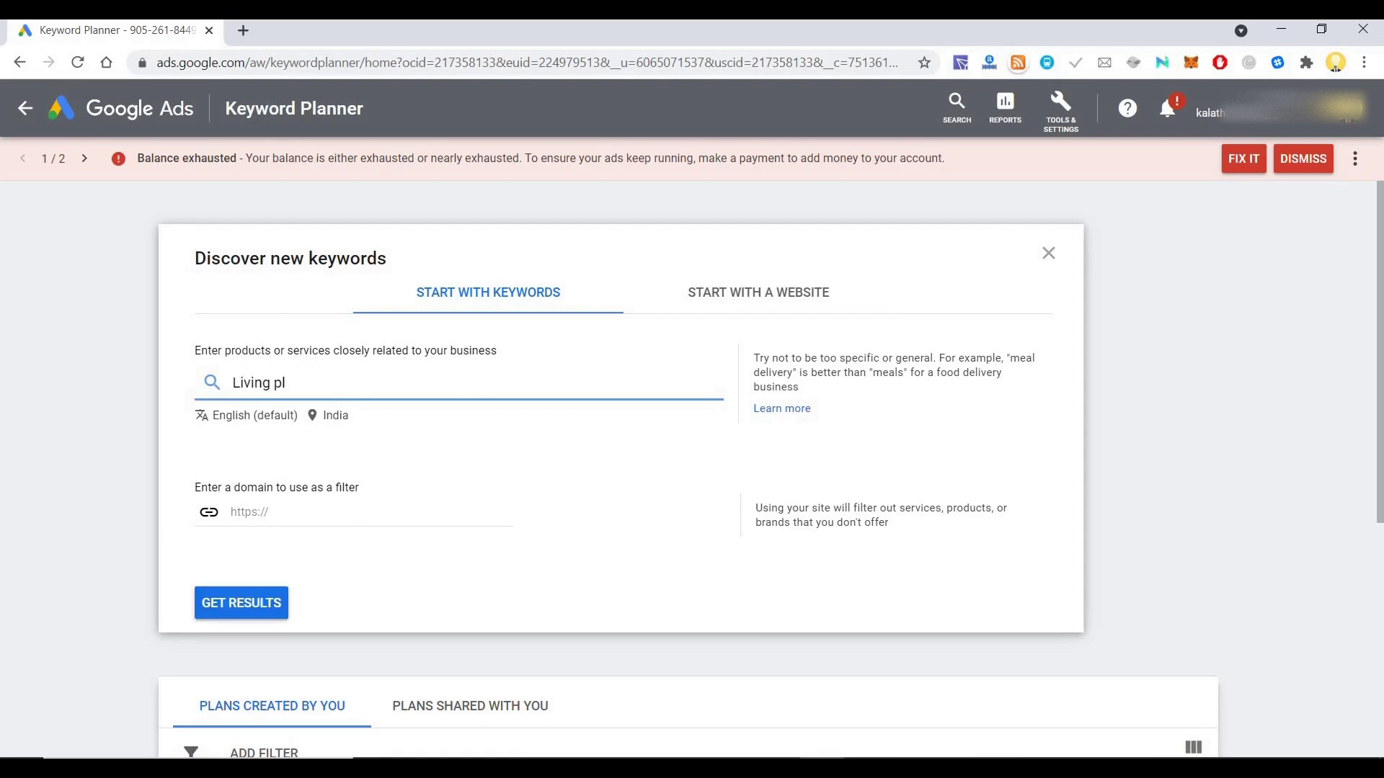
text(ants)
key(Return)
- Load the Living plants ideas and sort them by average monthly searches, highest first
click(241, 602)
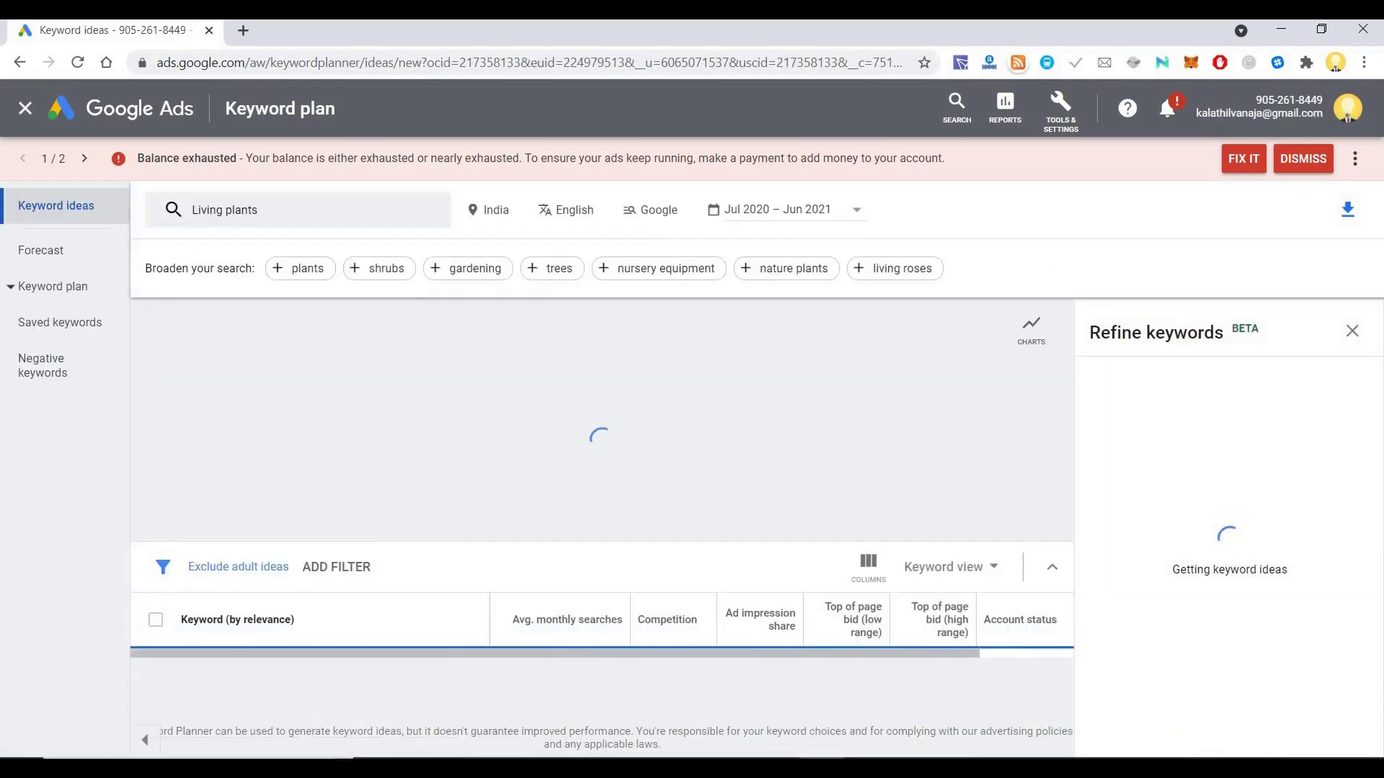
scroll(764, 454, down, 2)
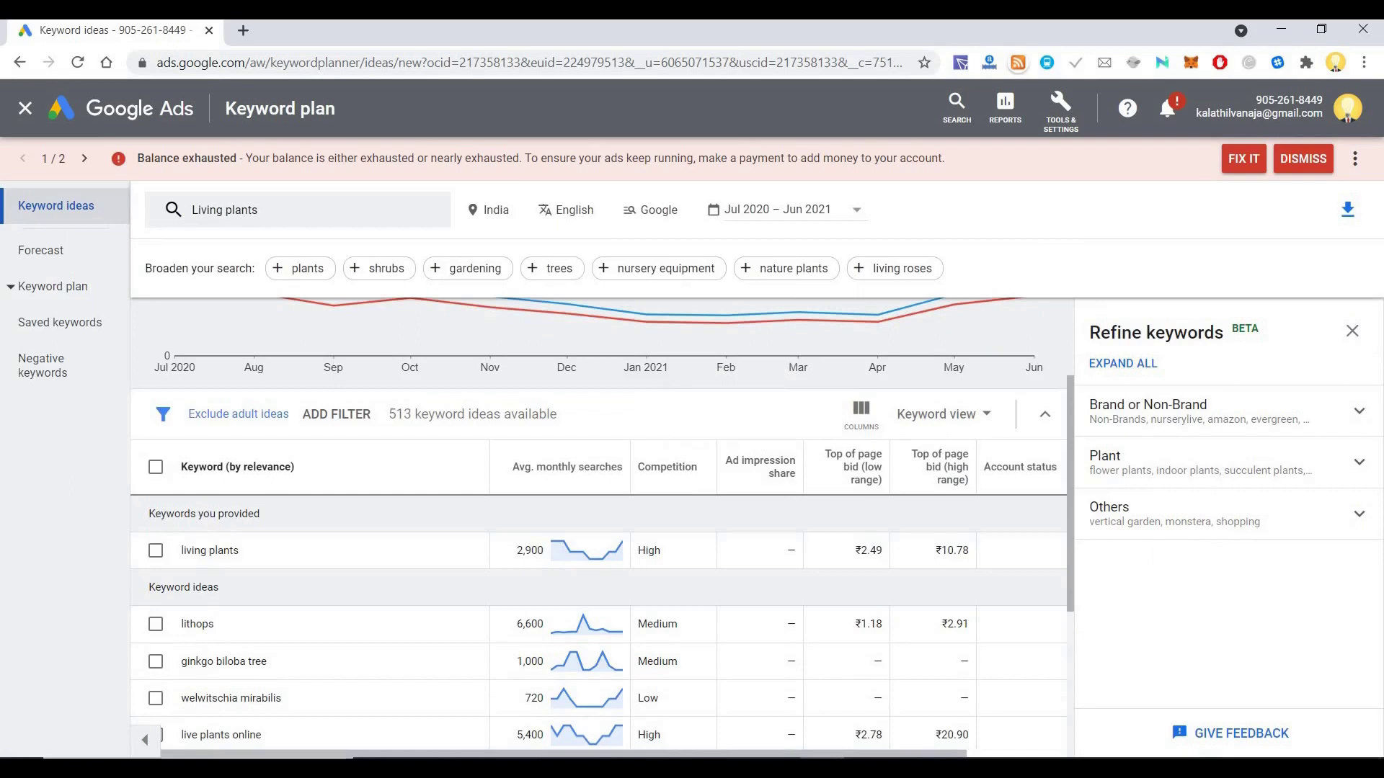
click(567, 467)
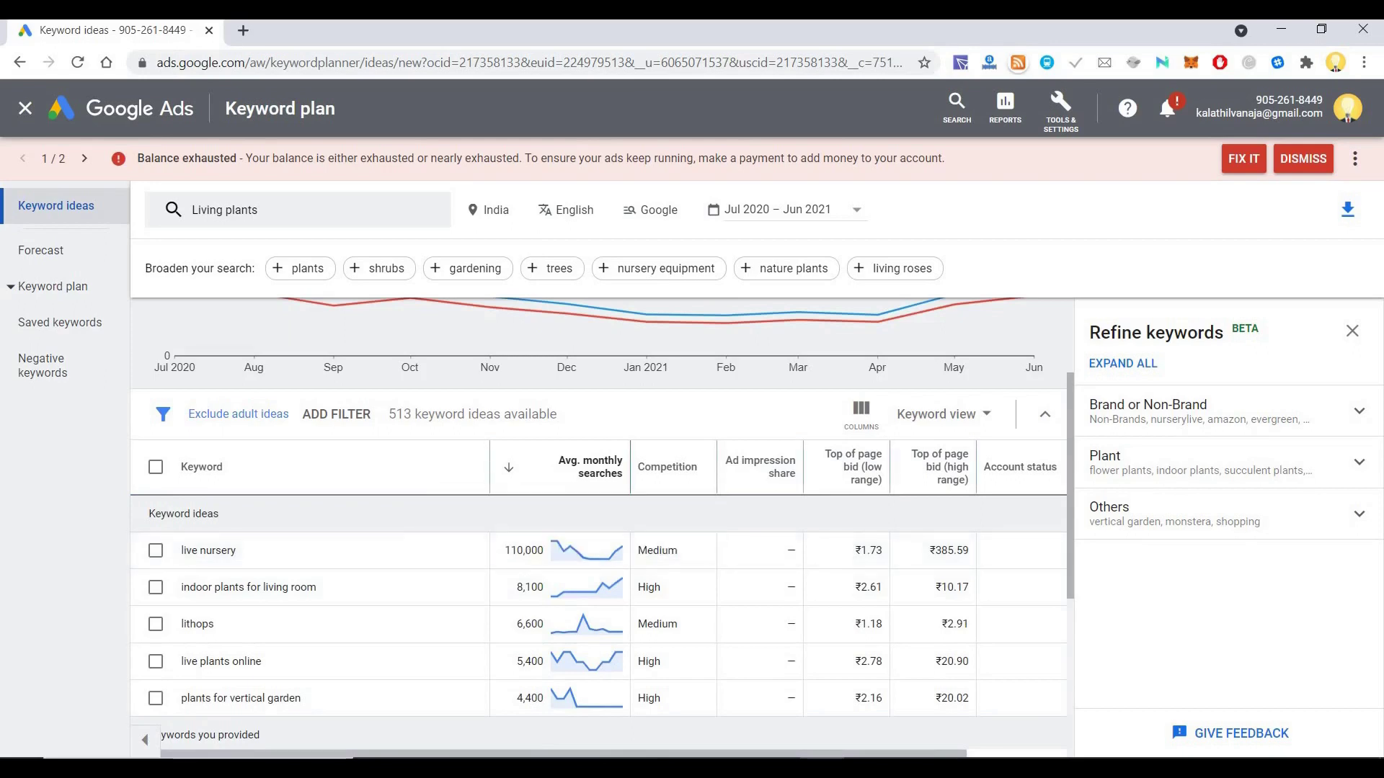
- Add United States, United Kingdom and United Arab Emirates as target locations
click(496, 209)
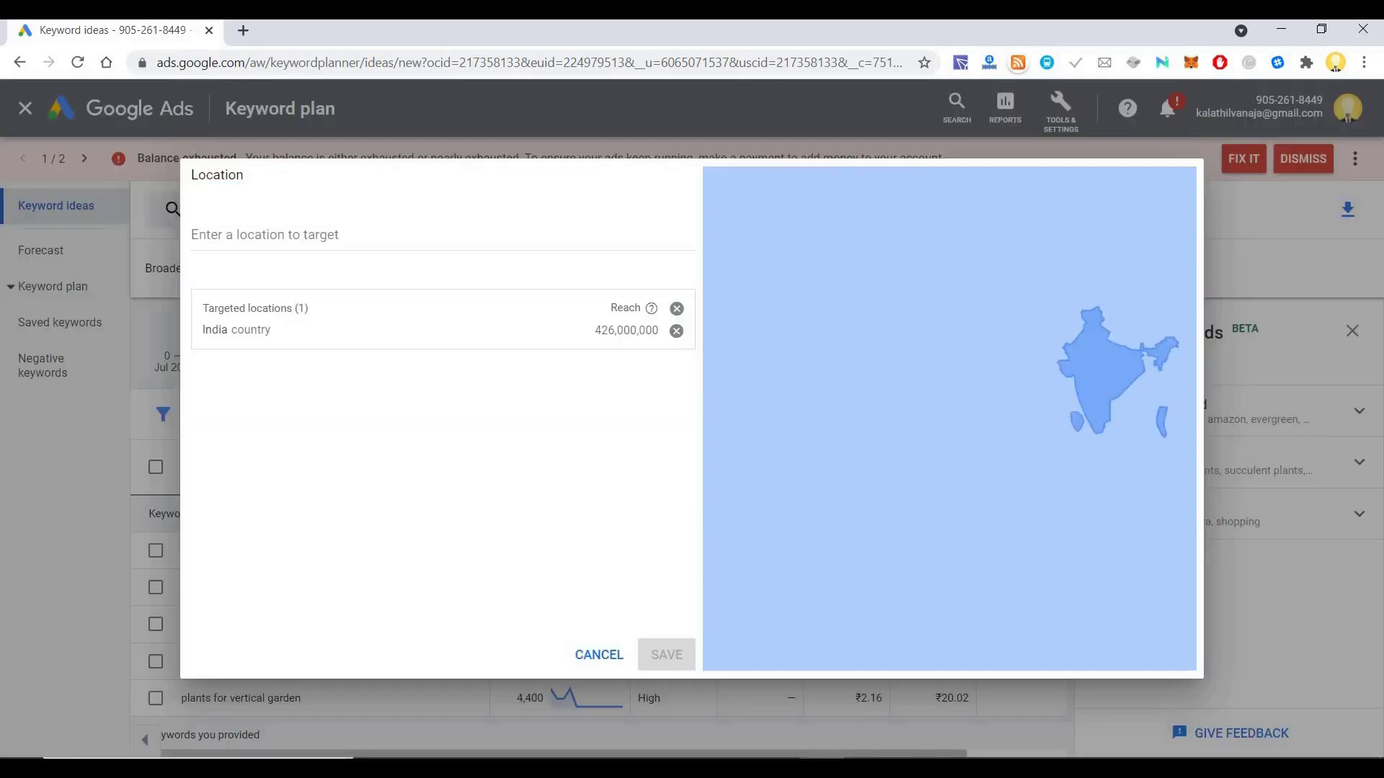
text(usa)
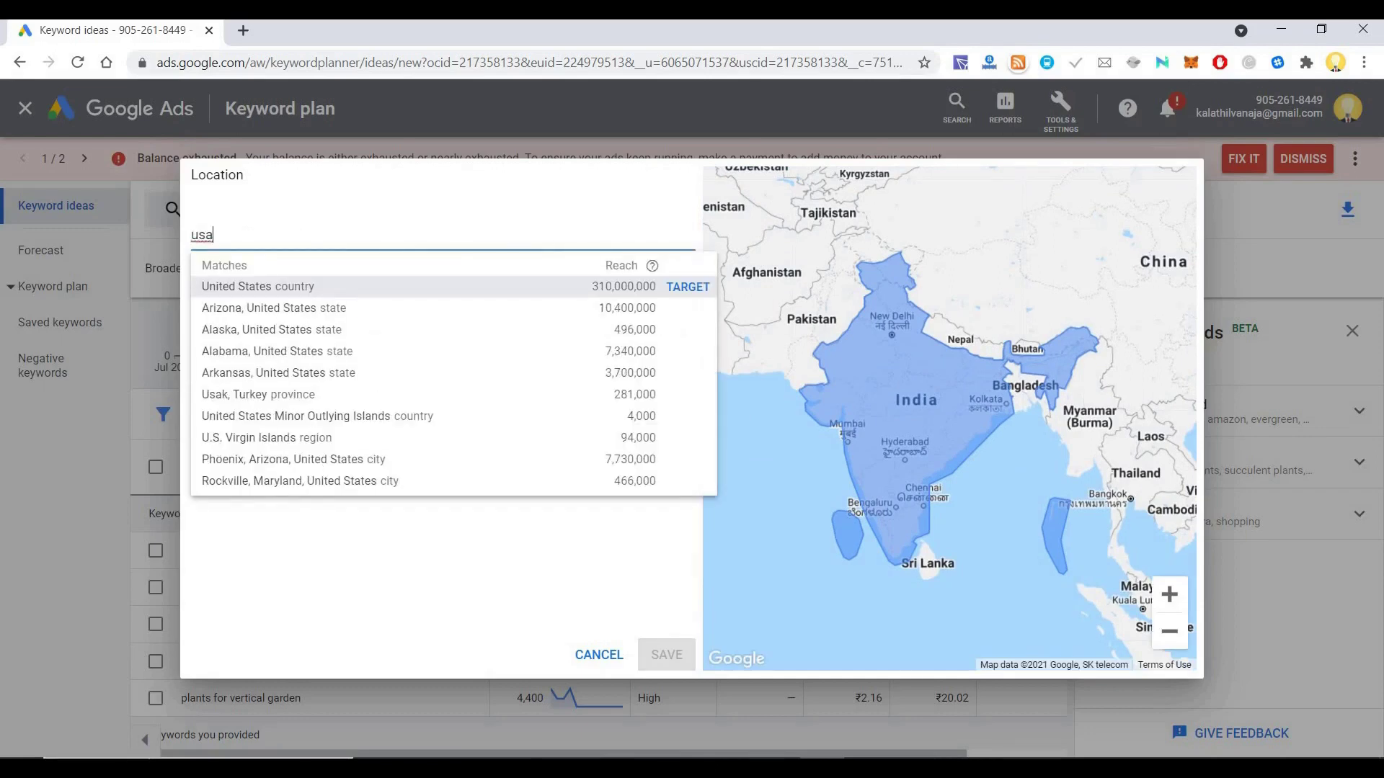
key(Return)
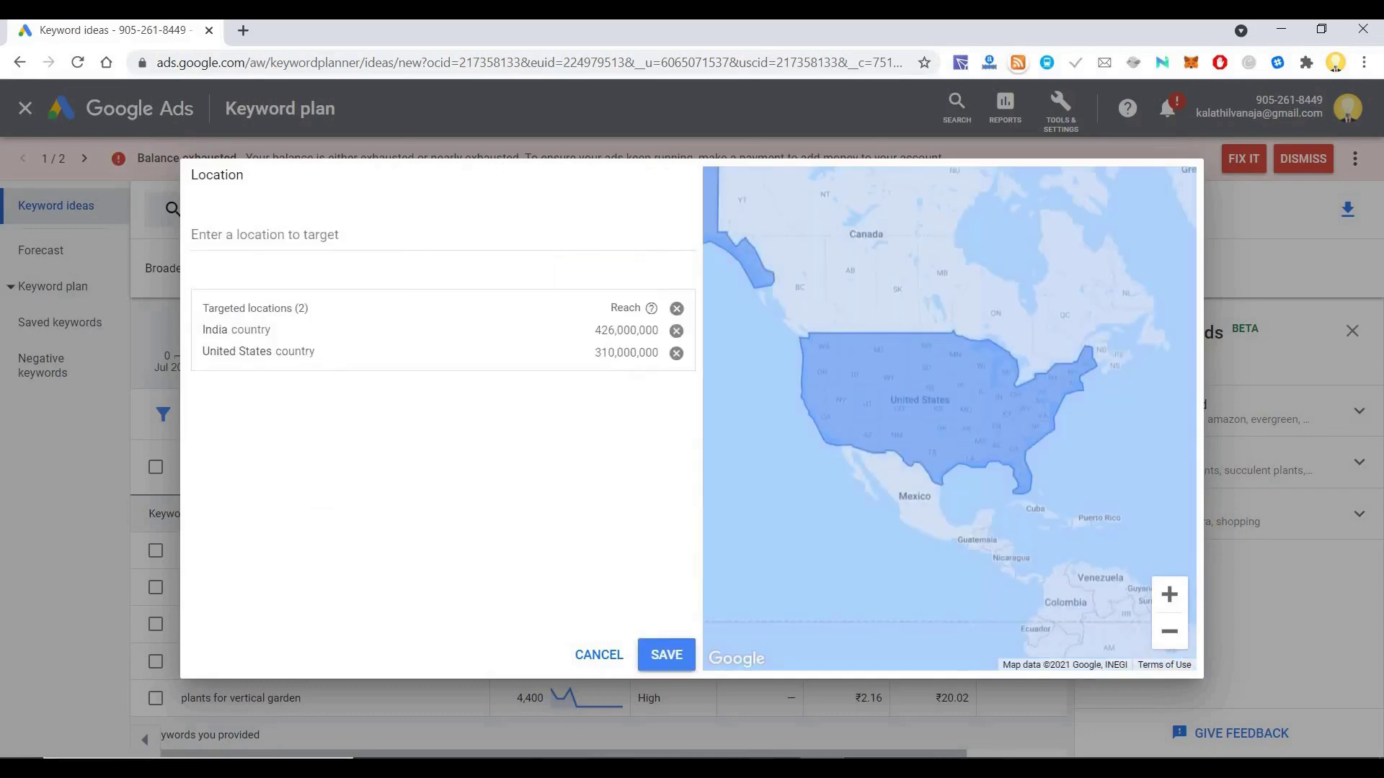
text(uk)
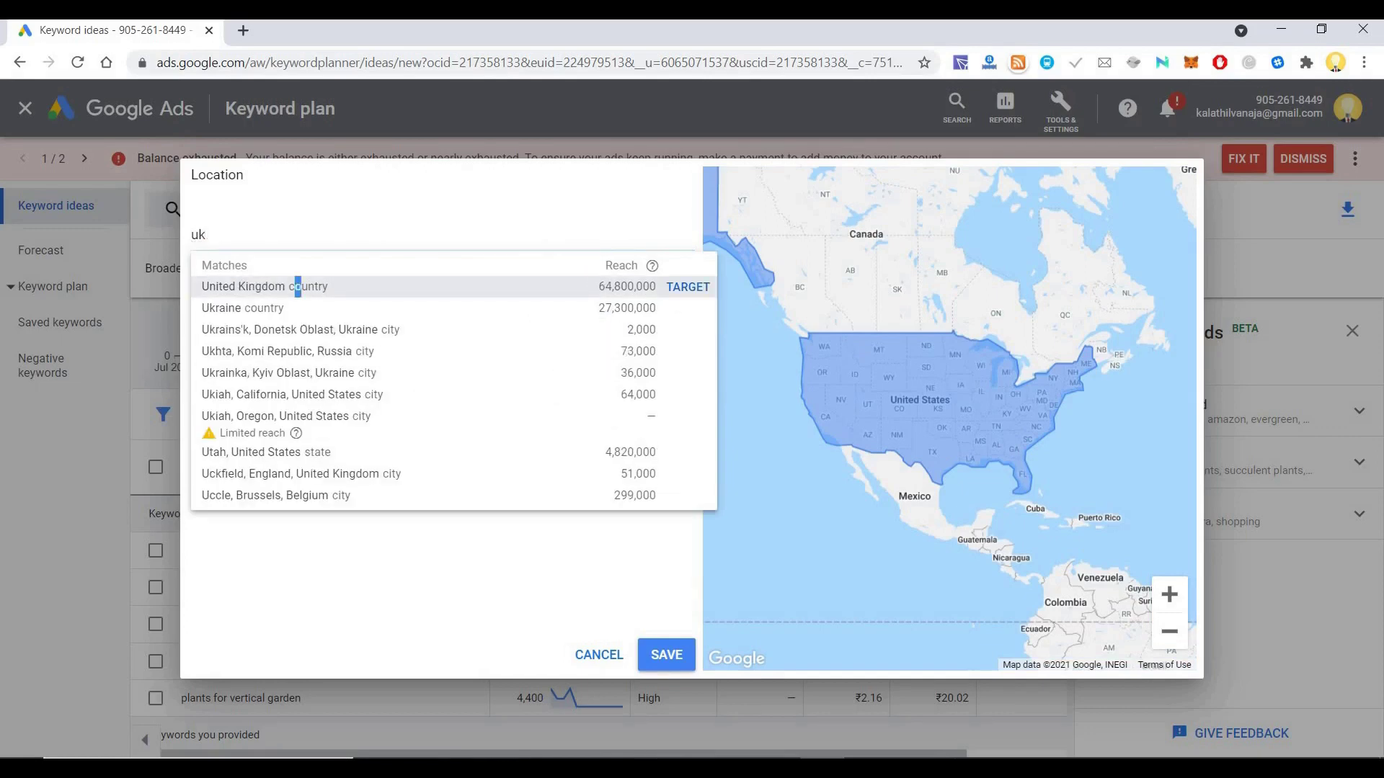
click(299, 286)
text(uae)
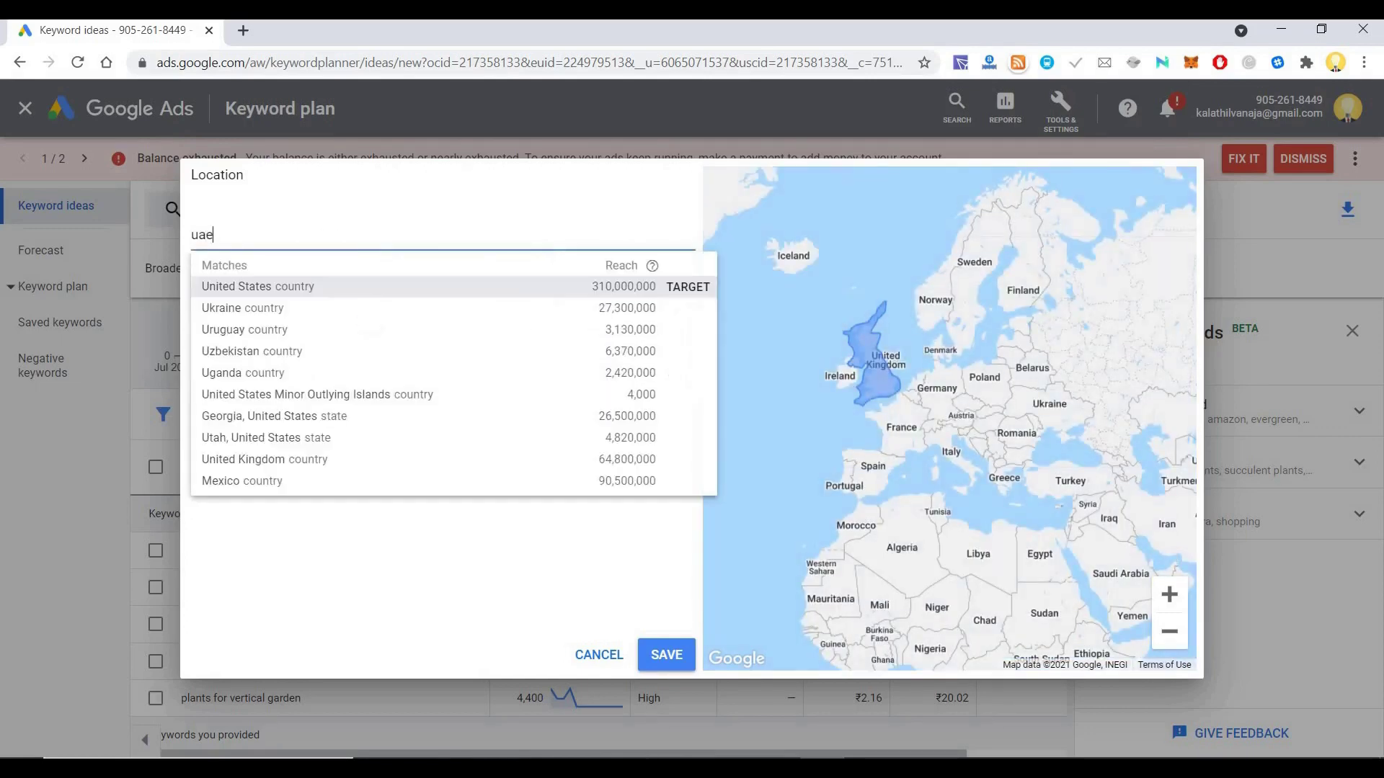
key(Return)
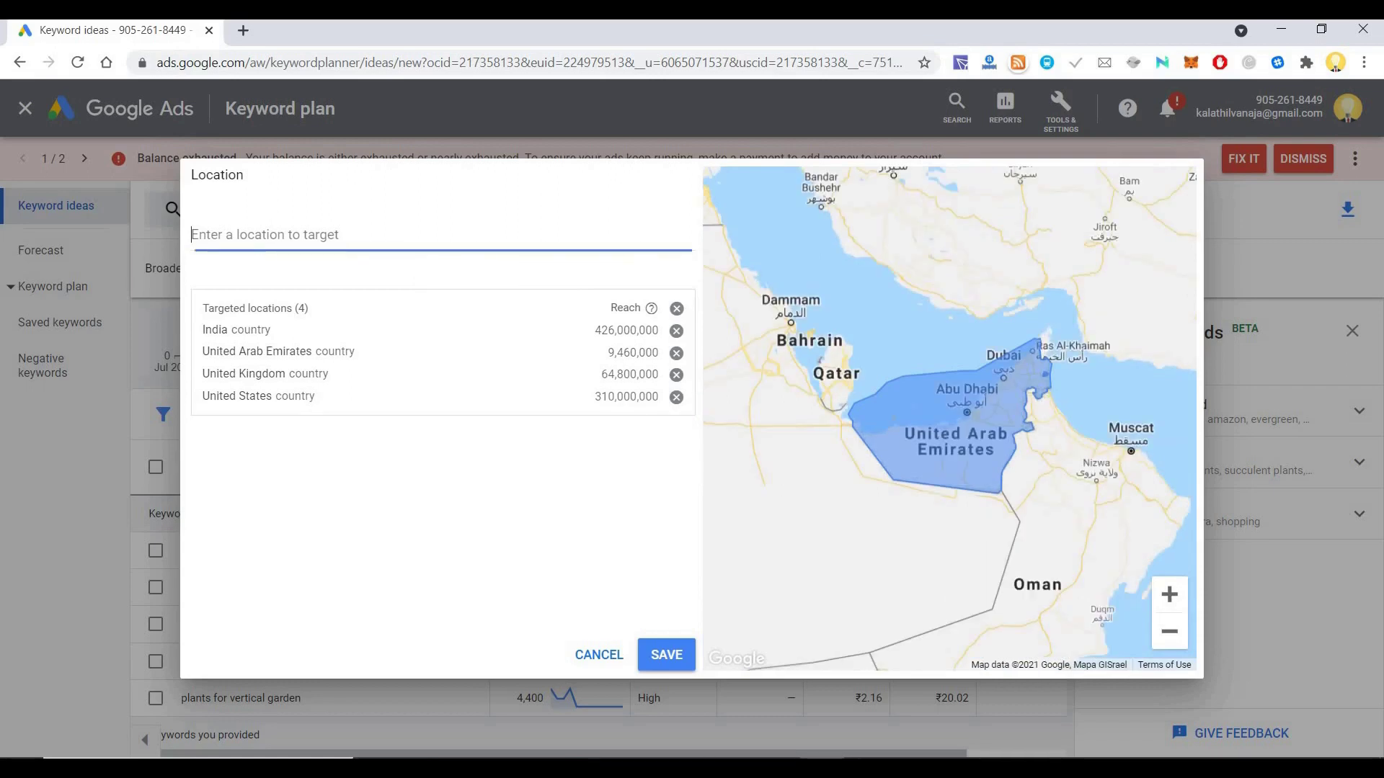
- Add Germany, Canada and Australia as further target locations
text(germany)
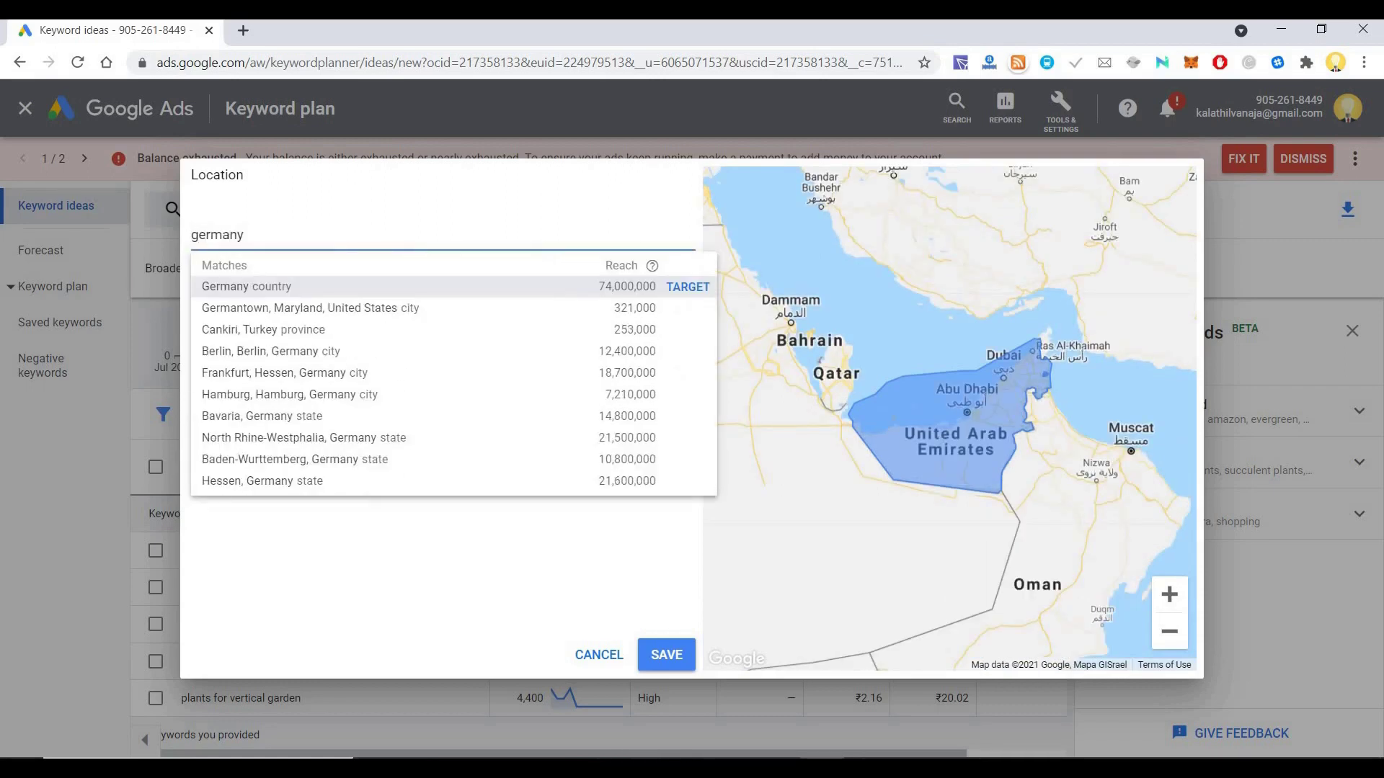
key(Return)
text(cana)
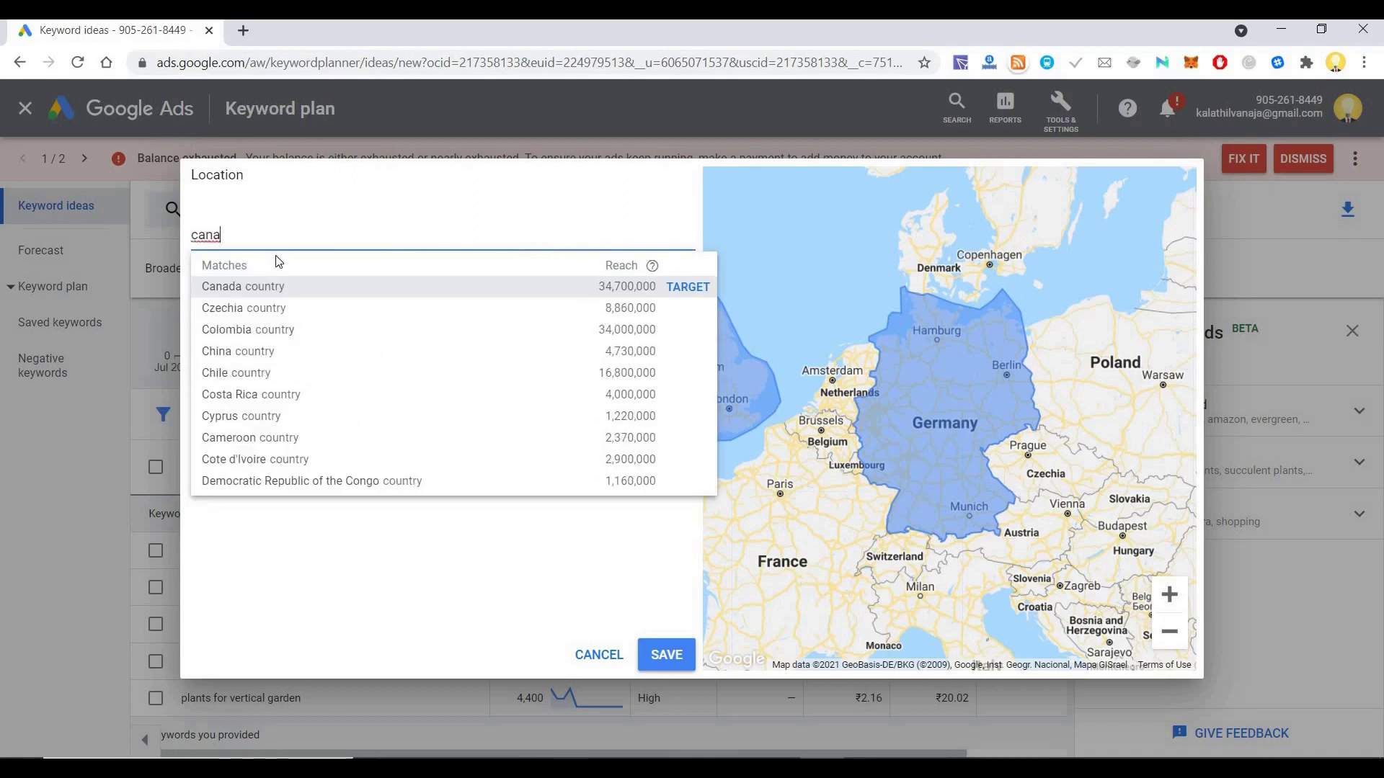
key(Return)
click(280, 235)
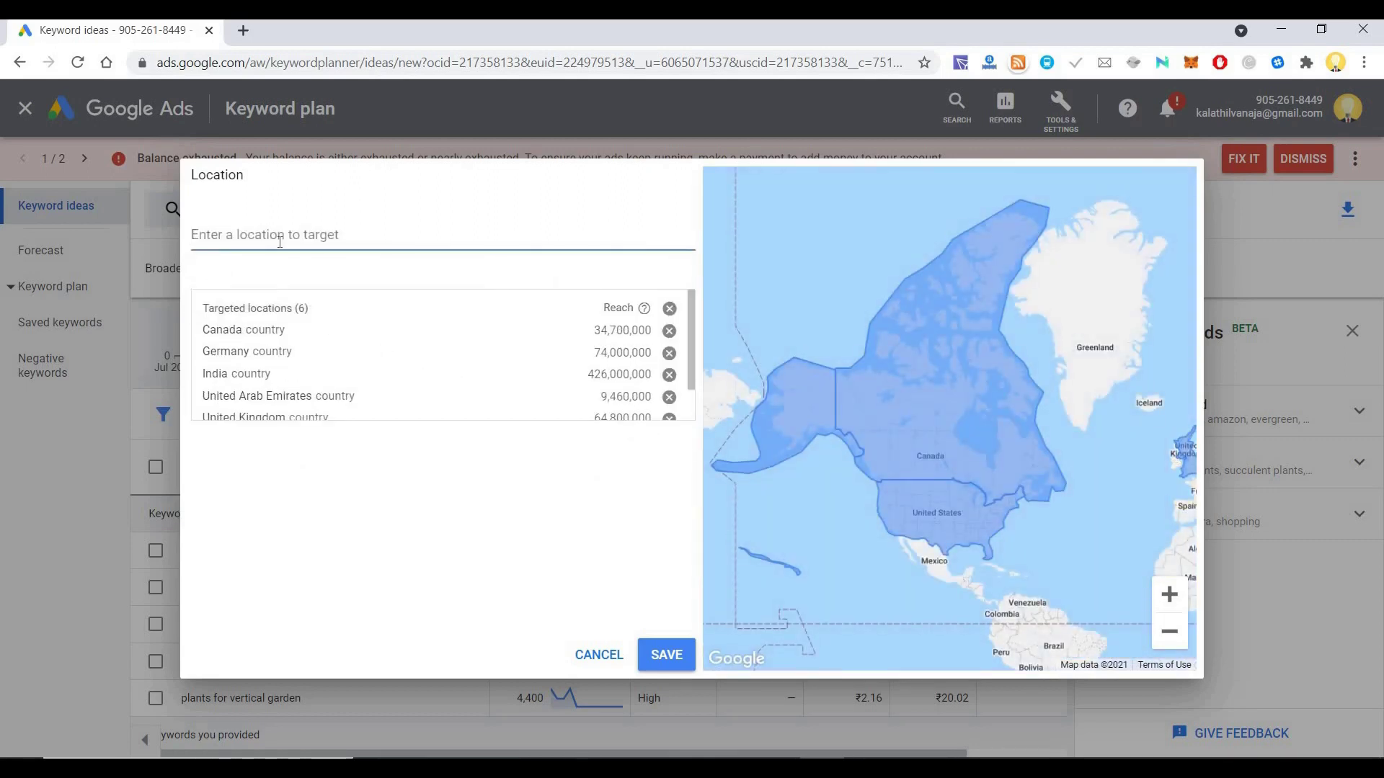
text(Austr)
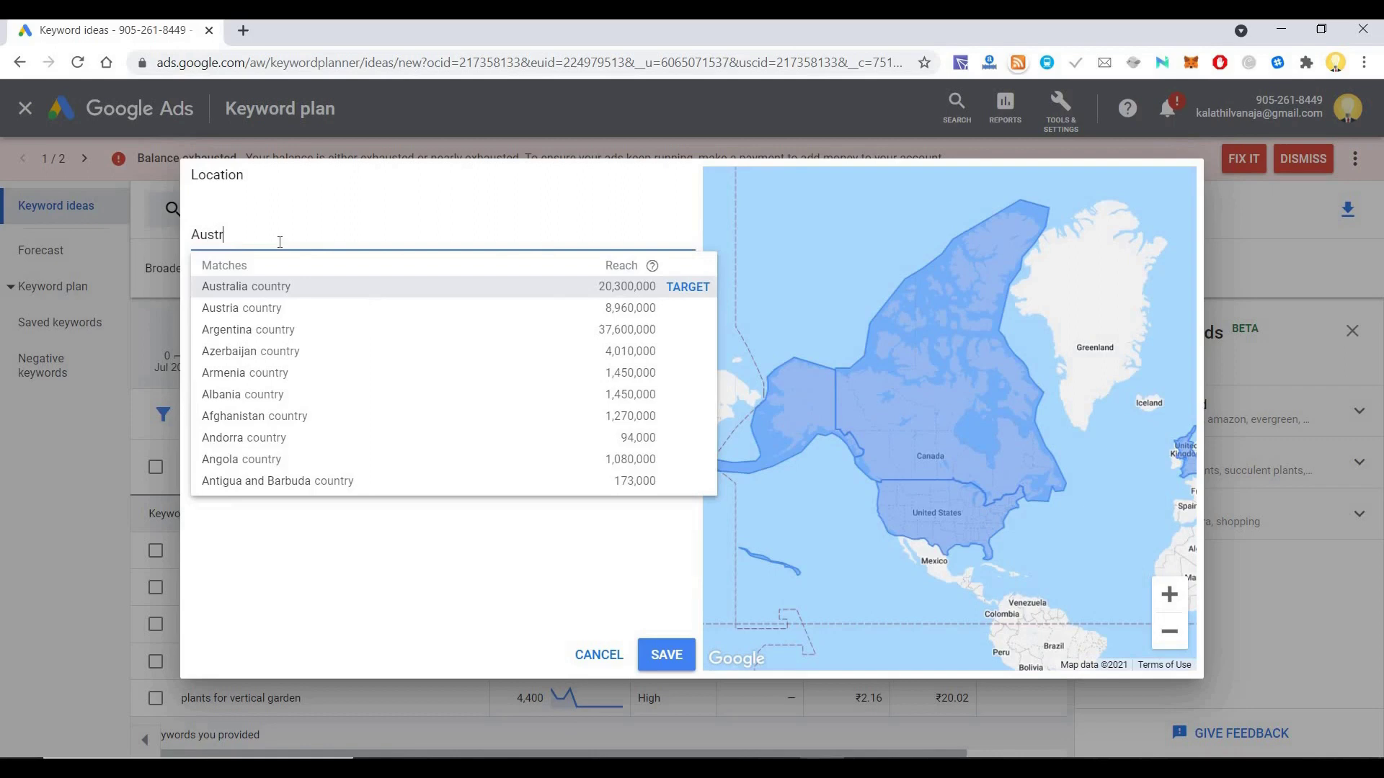
text(lia)
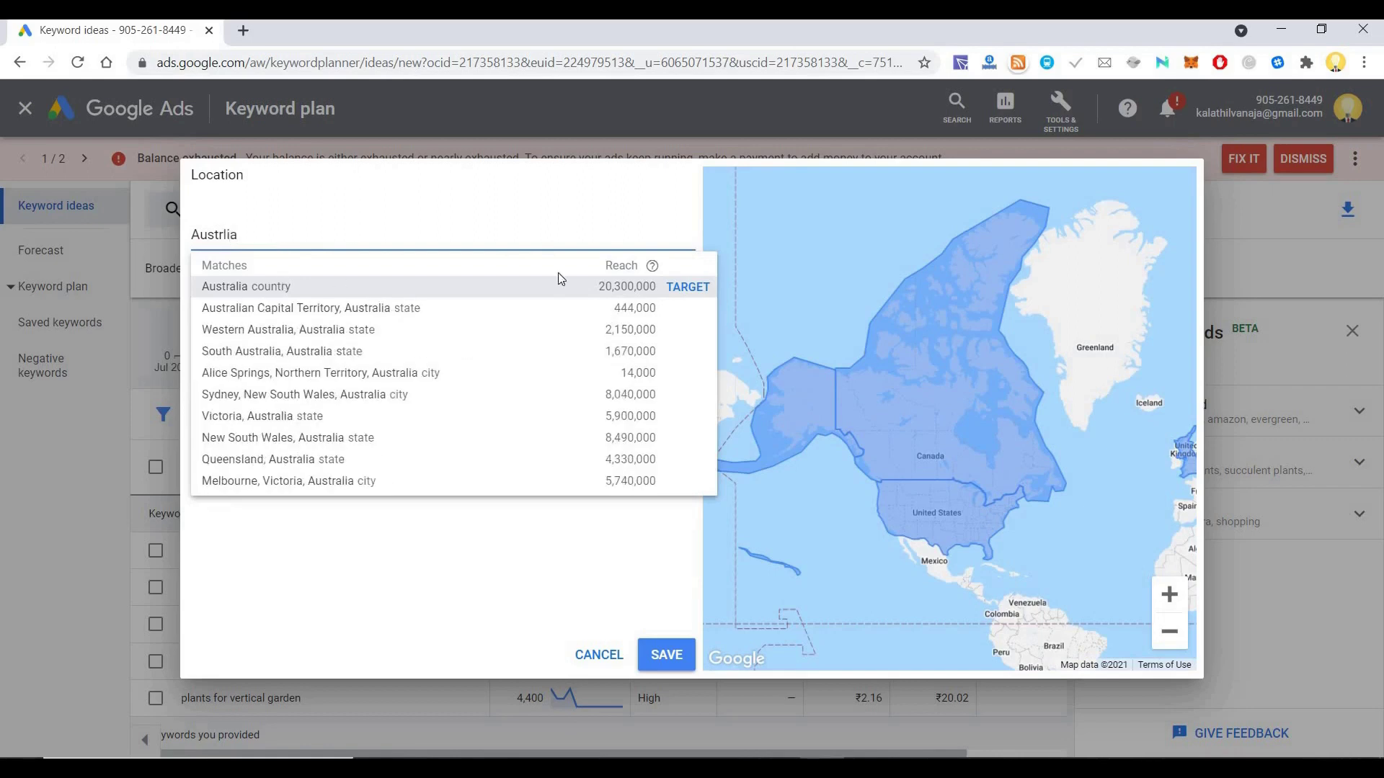
click(672, 288)
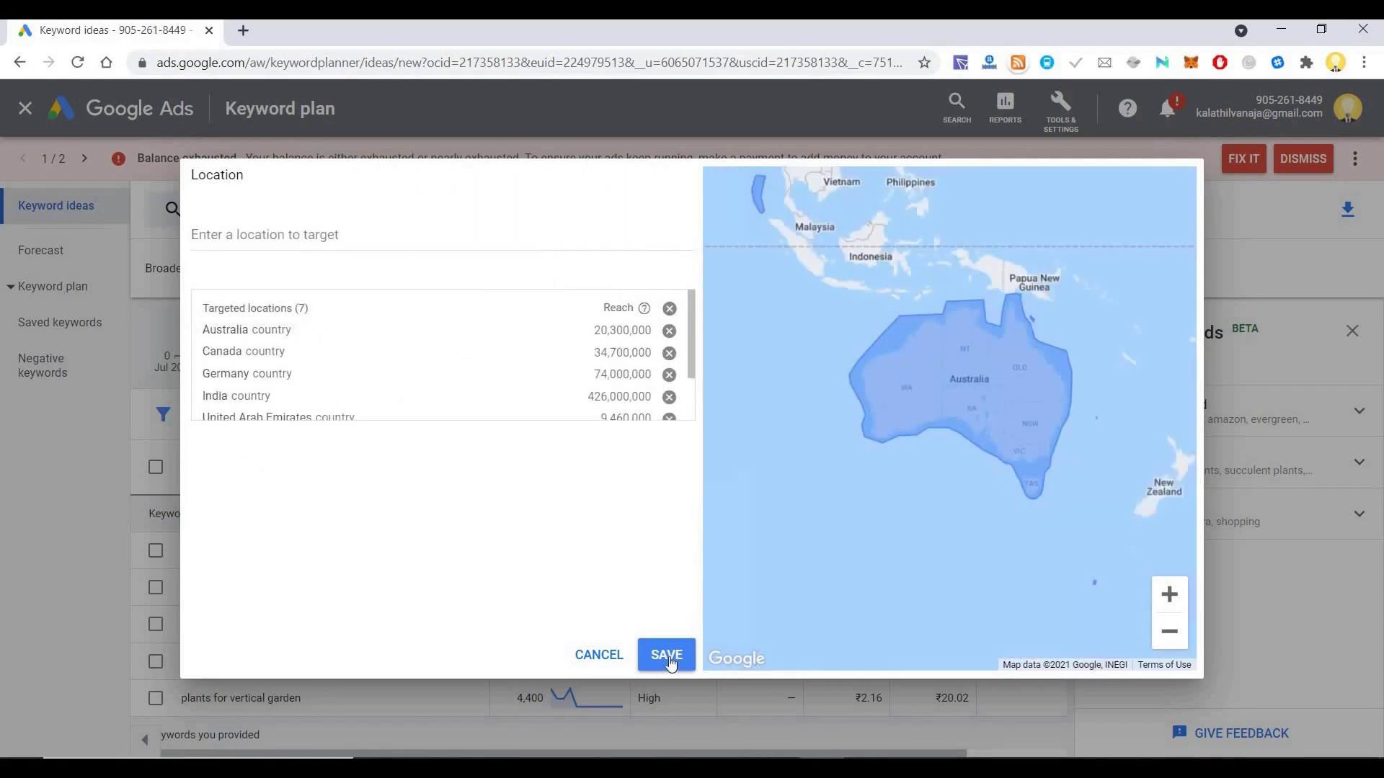
- Save the seven target locations, review the 763 ideas, and reopen the seed keyword entry
key(Return)
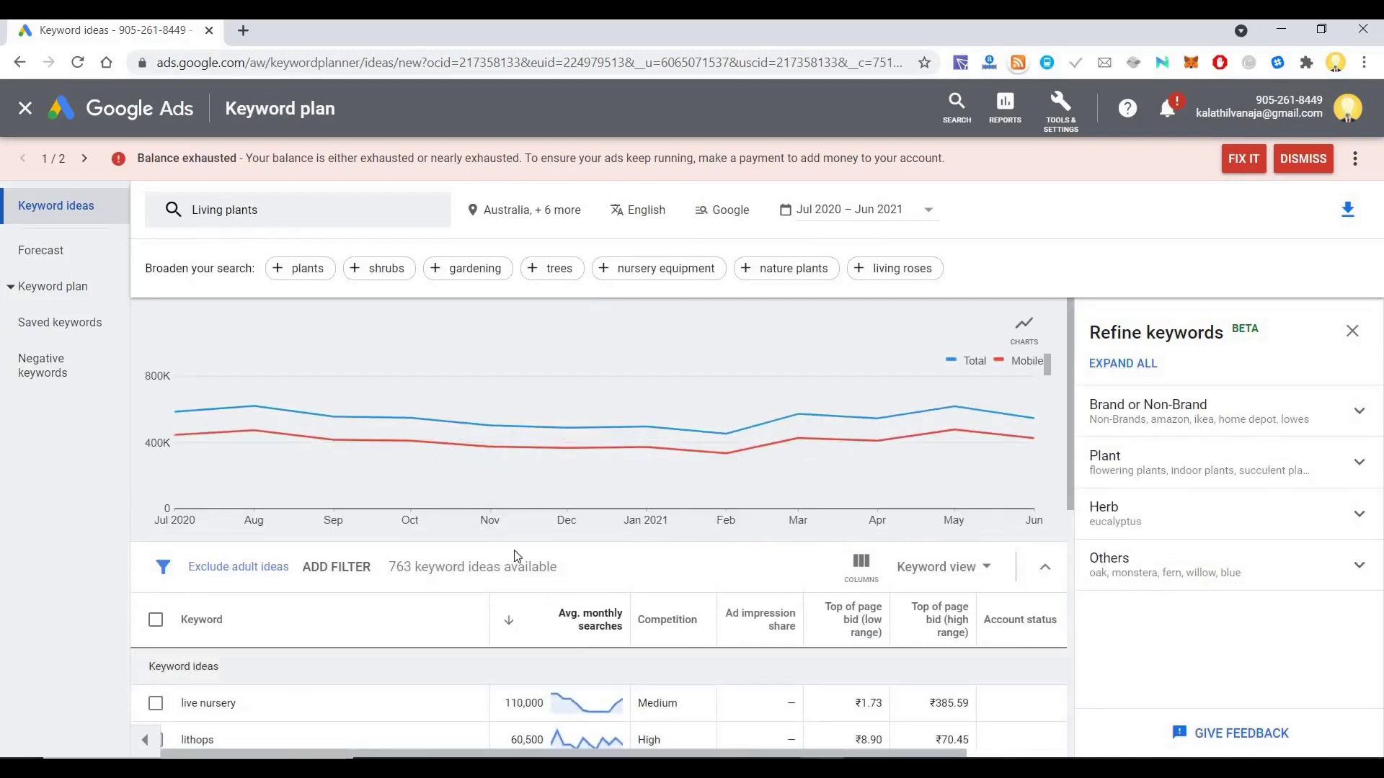
scroll(517, 553, down, 4)
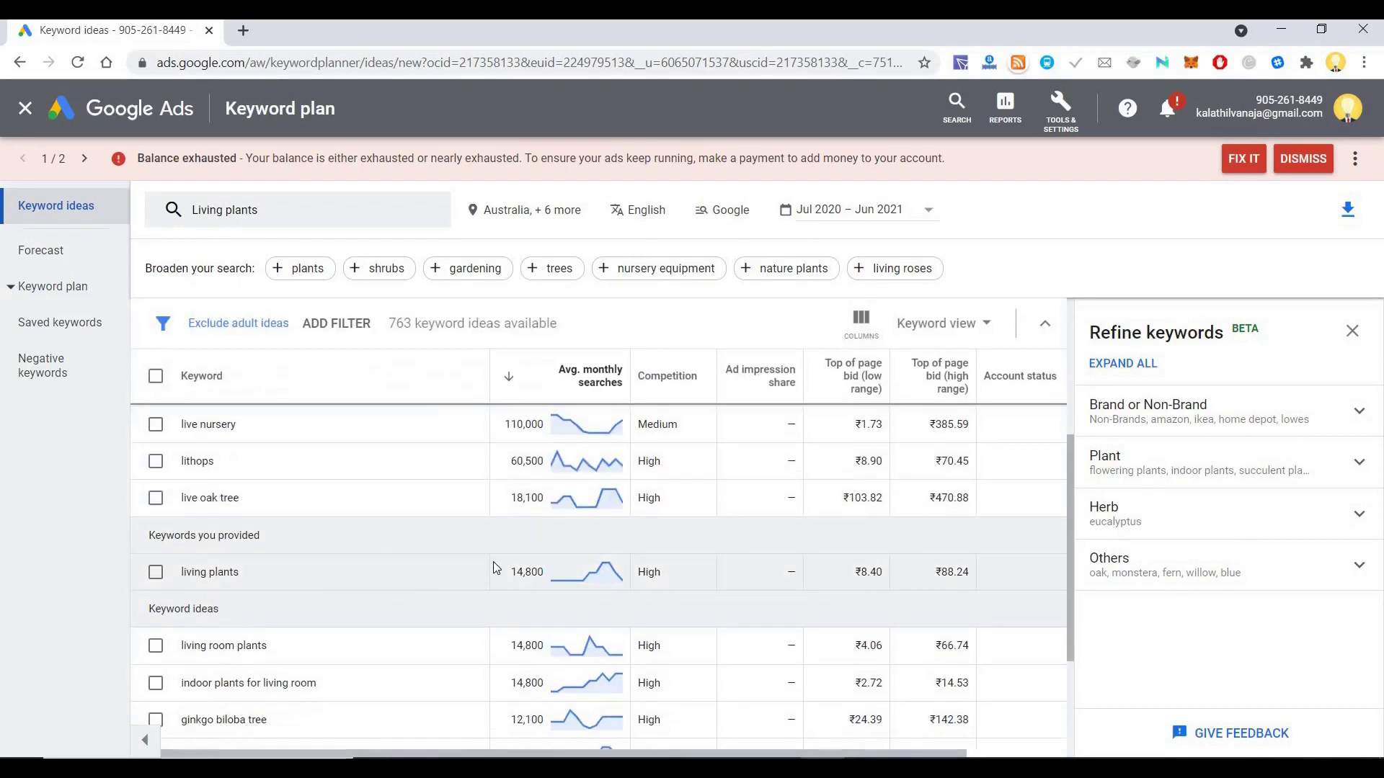
scroll(456, 583, down, 3)
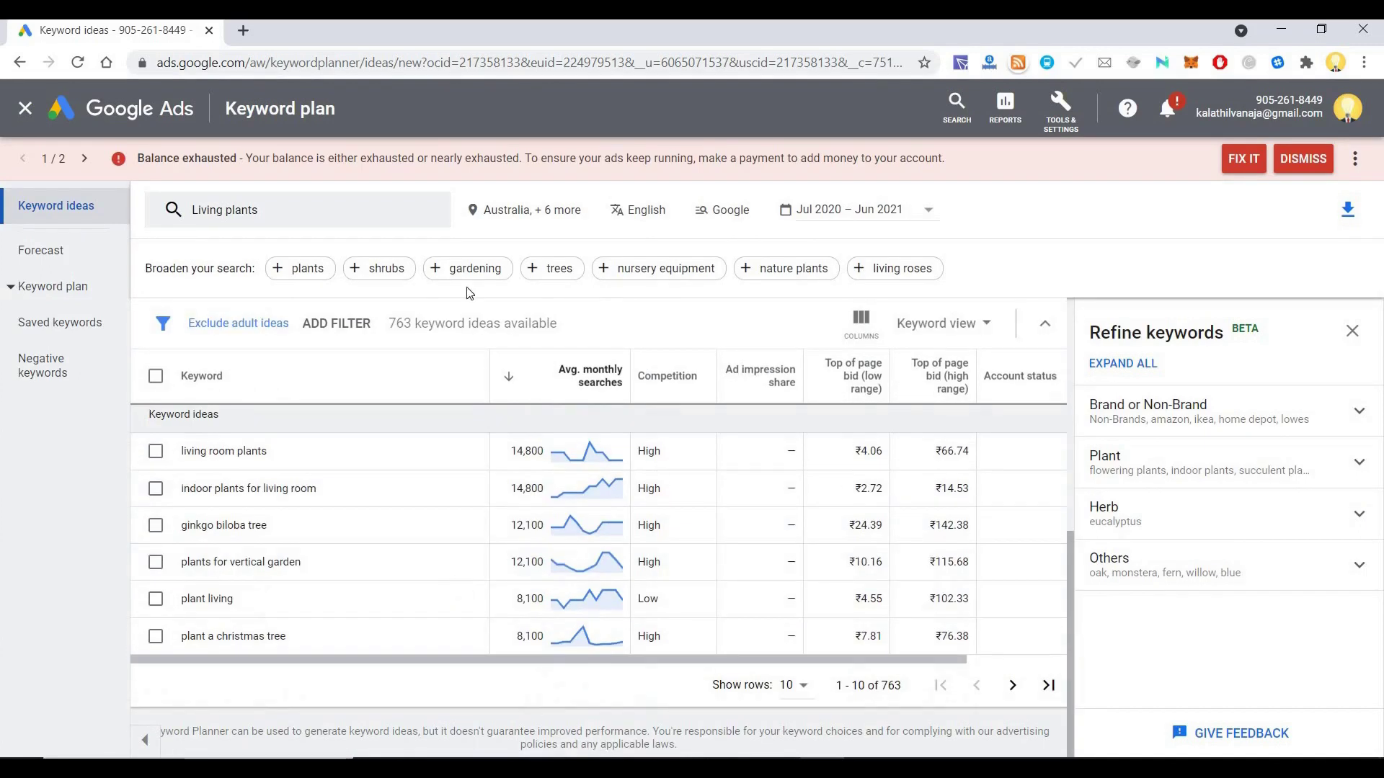
click(331, 220)
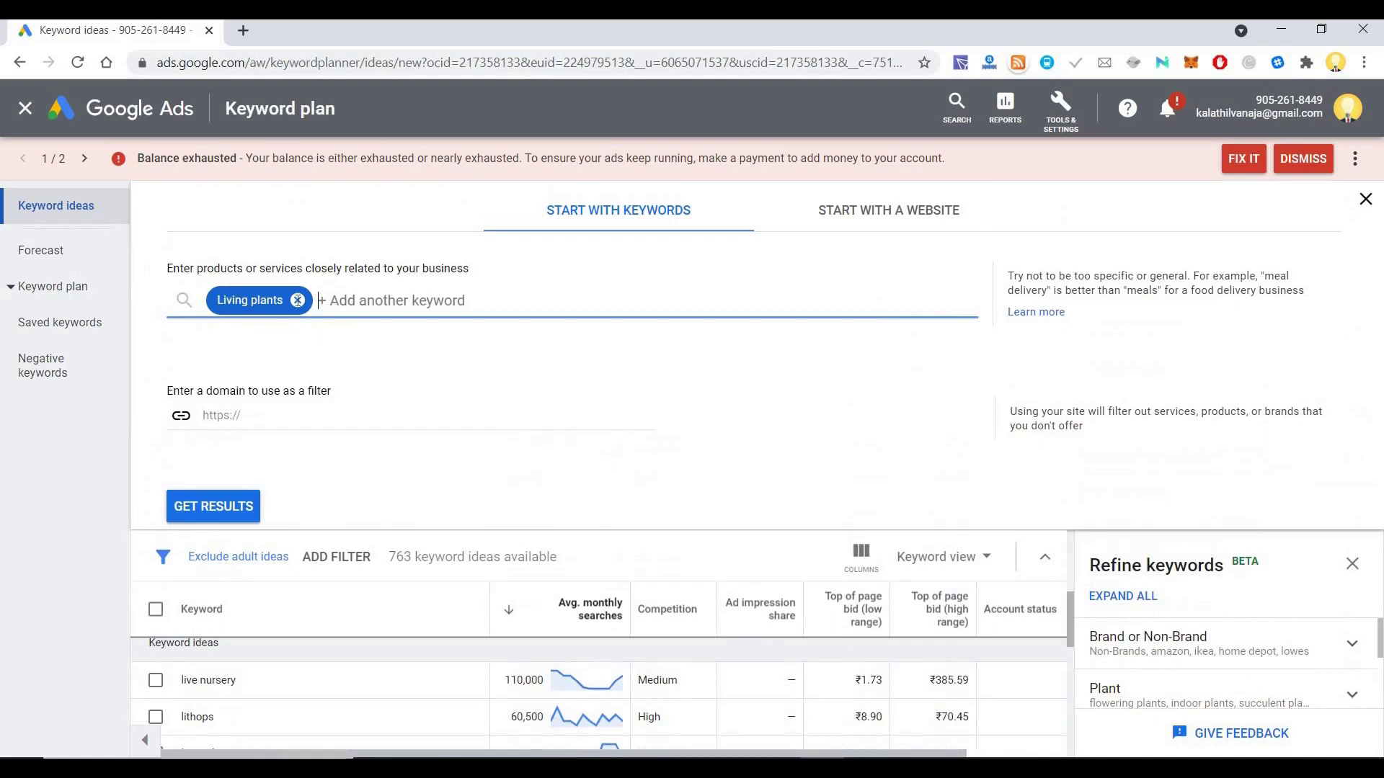
- Swap the seed keyword to 'Ornamental plants', load its 1,901 ideas, and reverse the search-volume sort
click(297, 301)
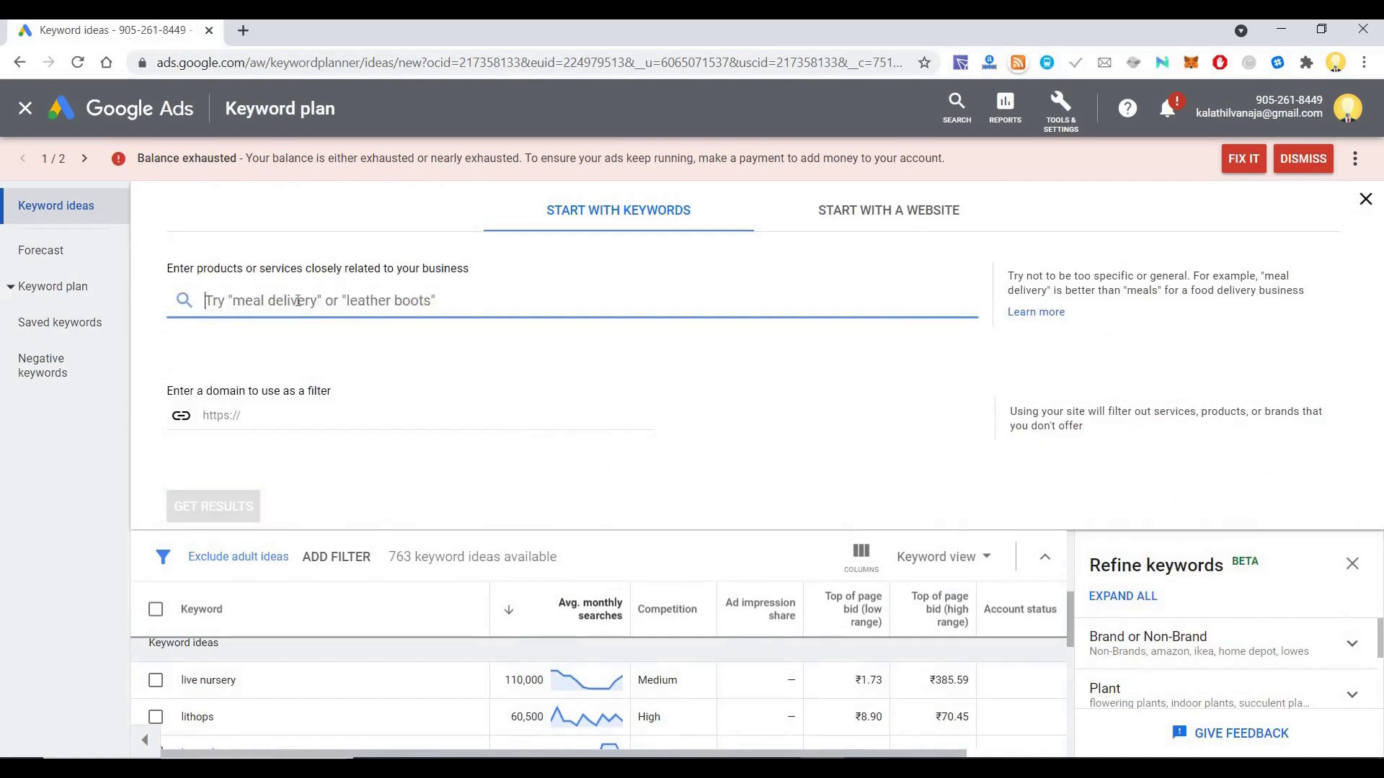
text(Or)
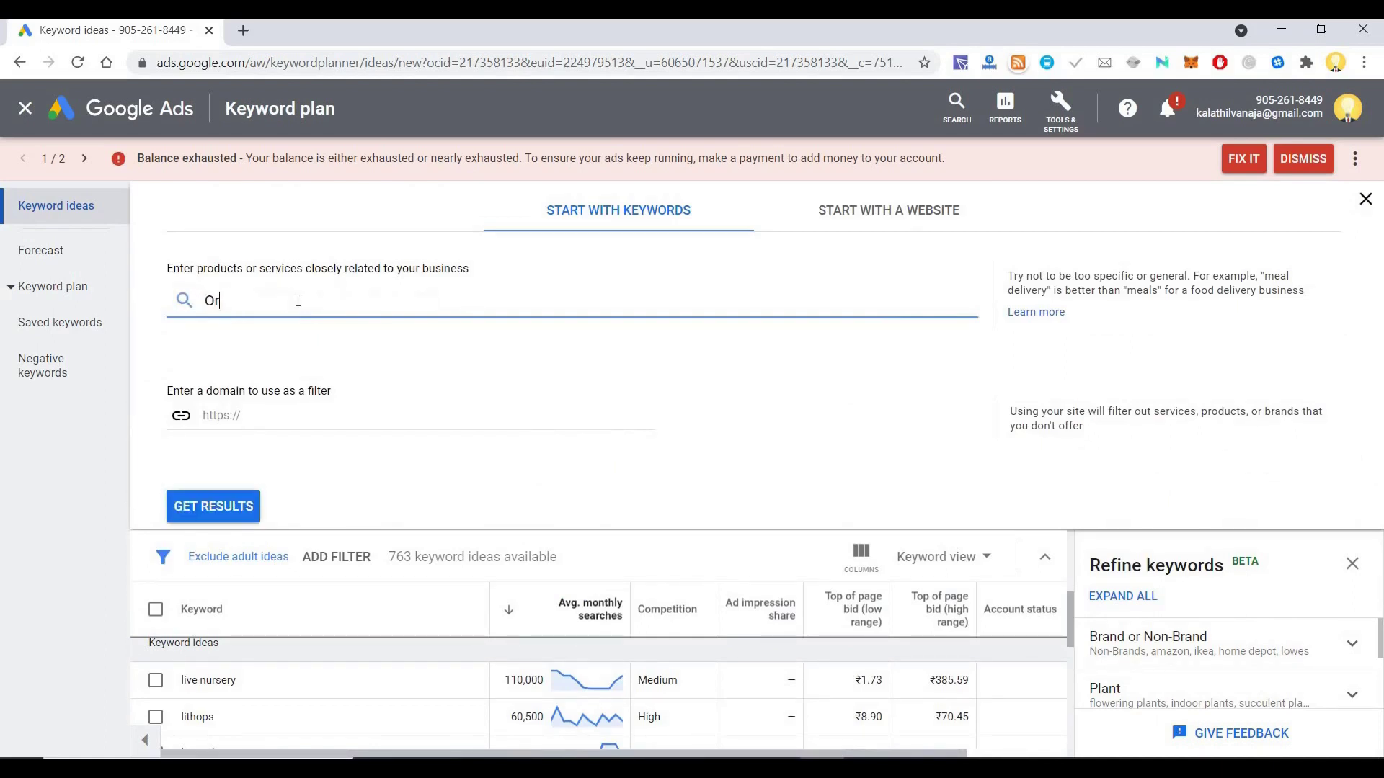
text(namental plants)
click(216, 507)
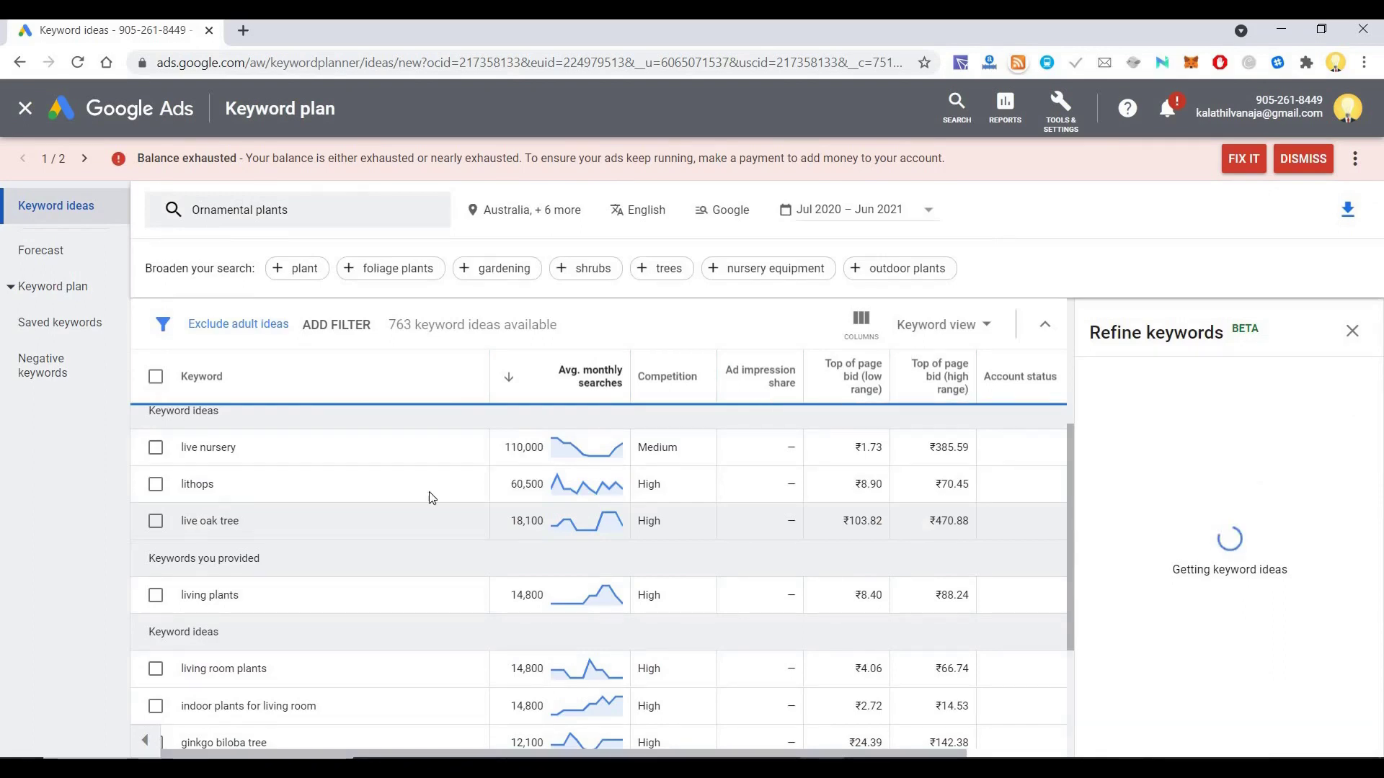
scroll(469, 555, down, 5)
scroll(469, 560, down, 1)
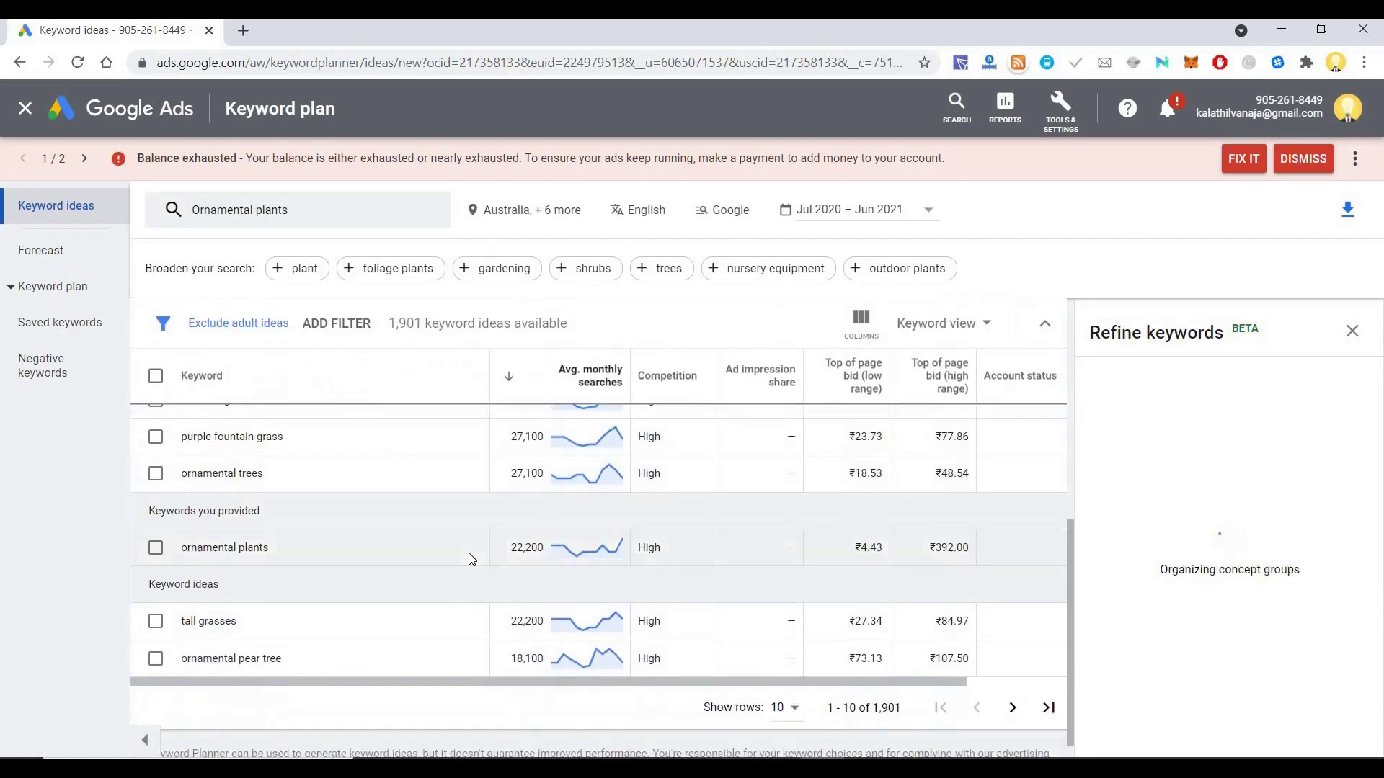
scroll(469, 559, up, 2)
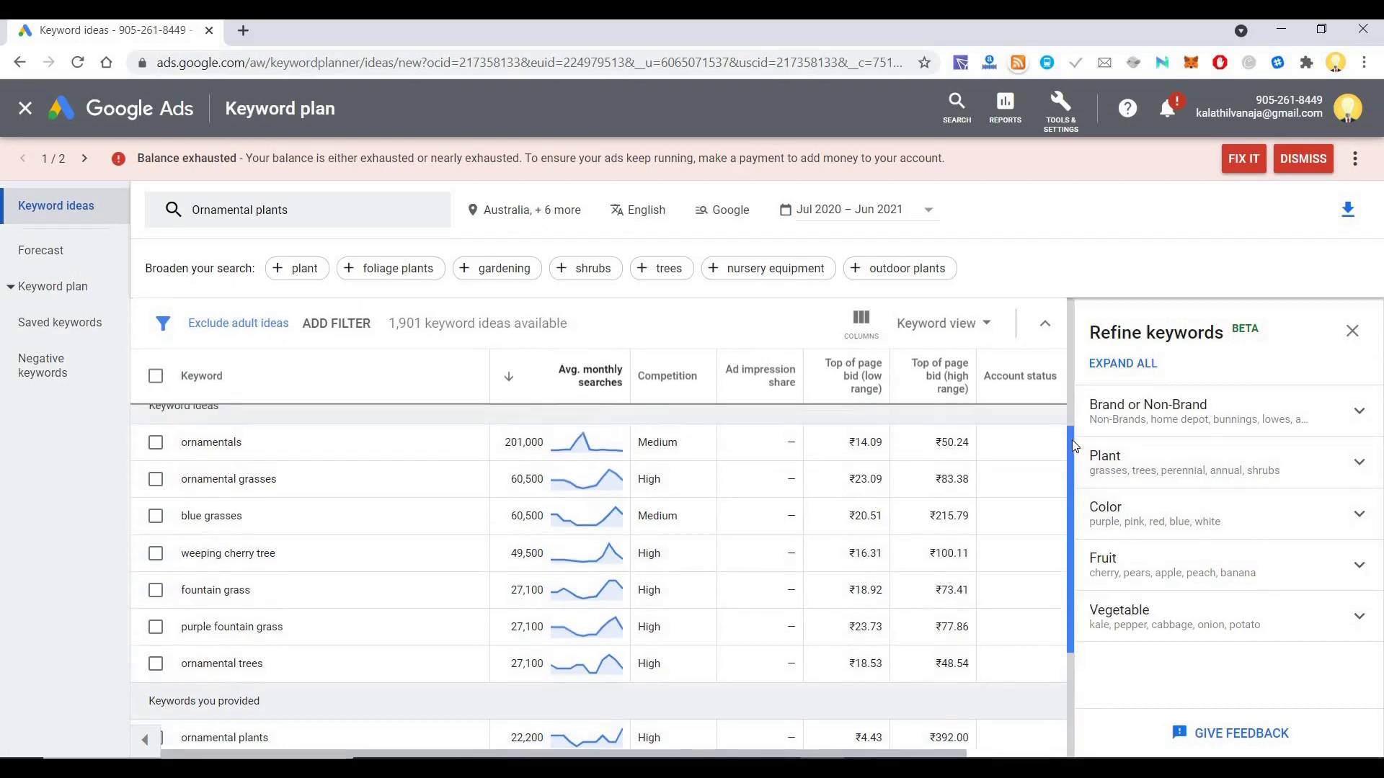
scroll(827, 434, up, 2)
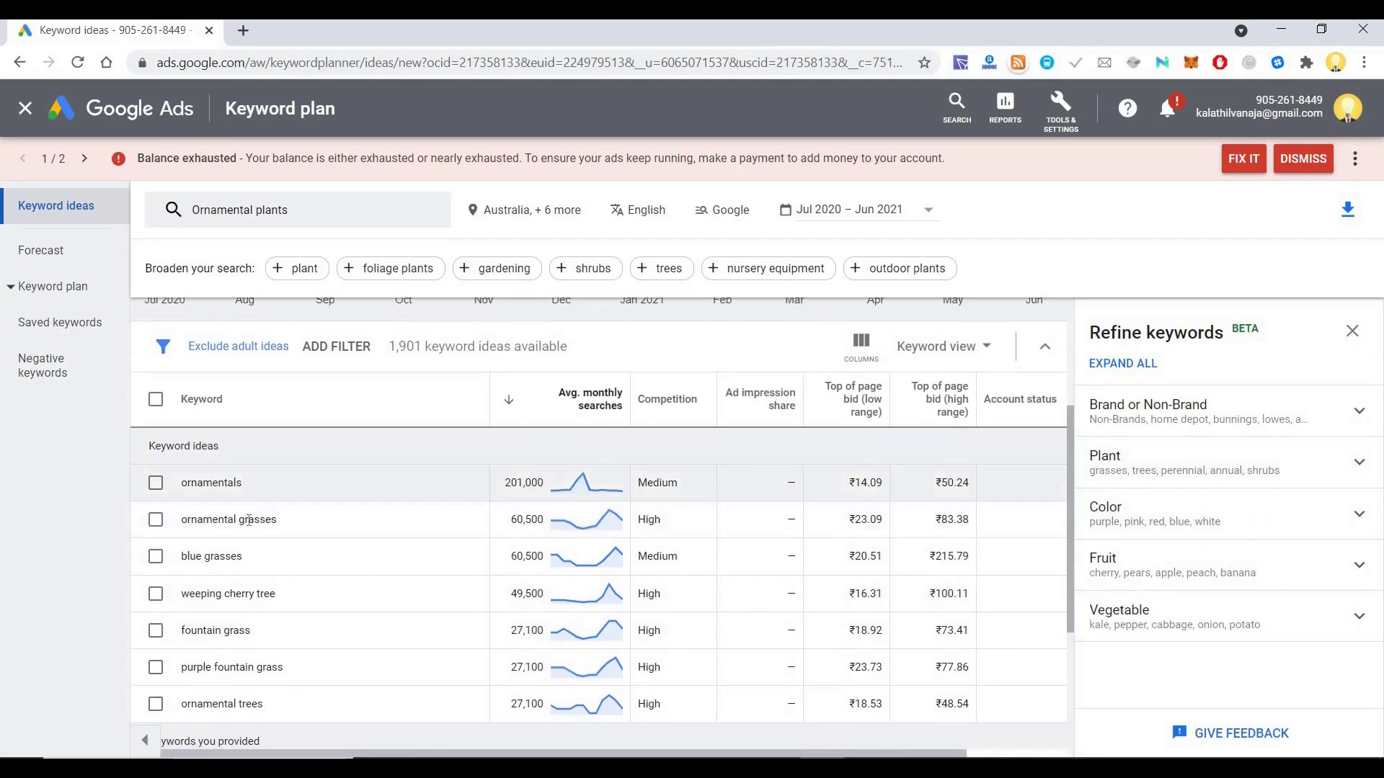
click(537, 397)
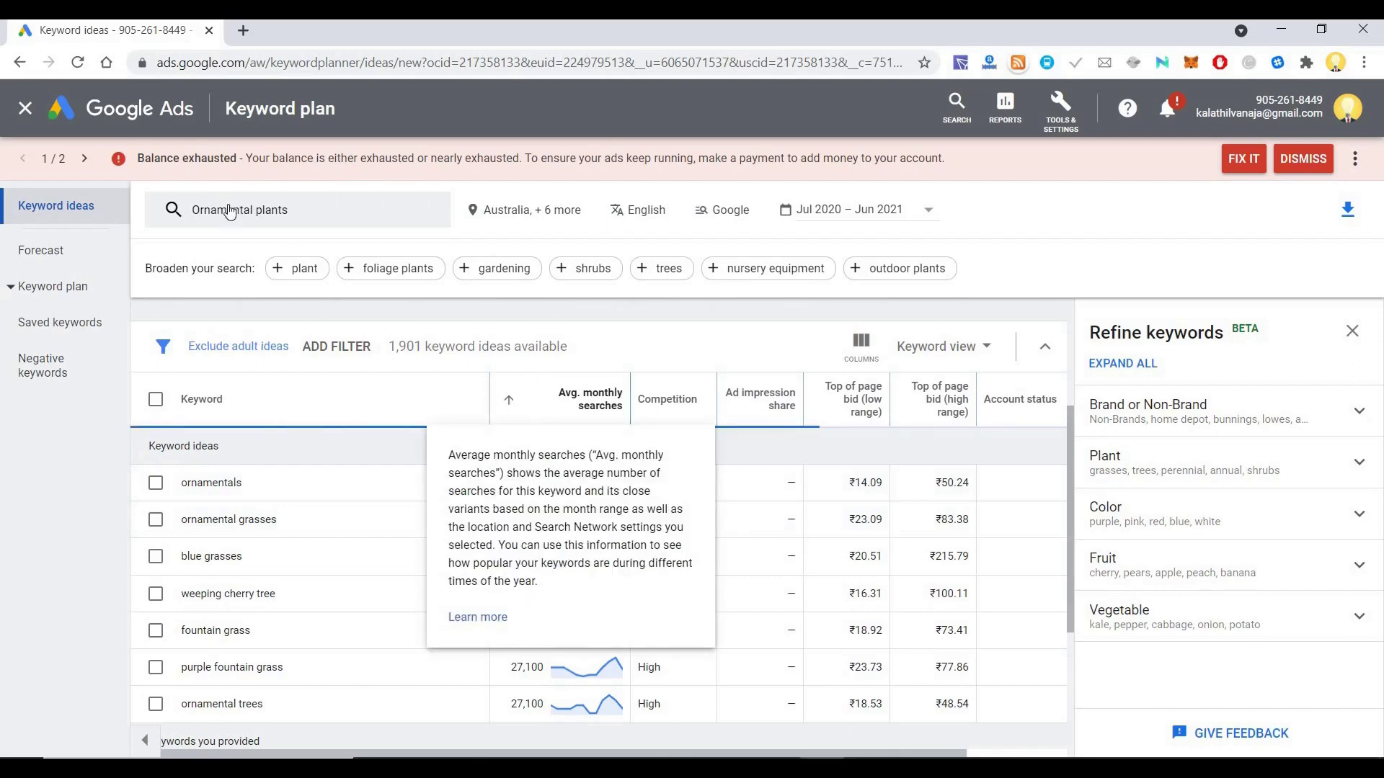
click(245, 213)
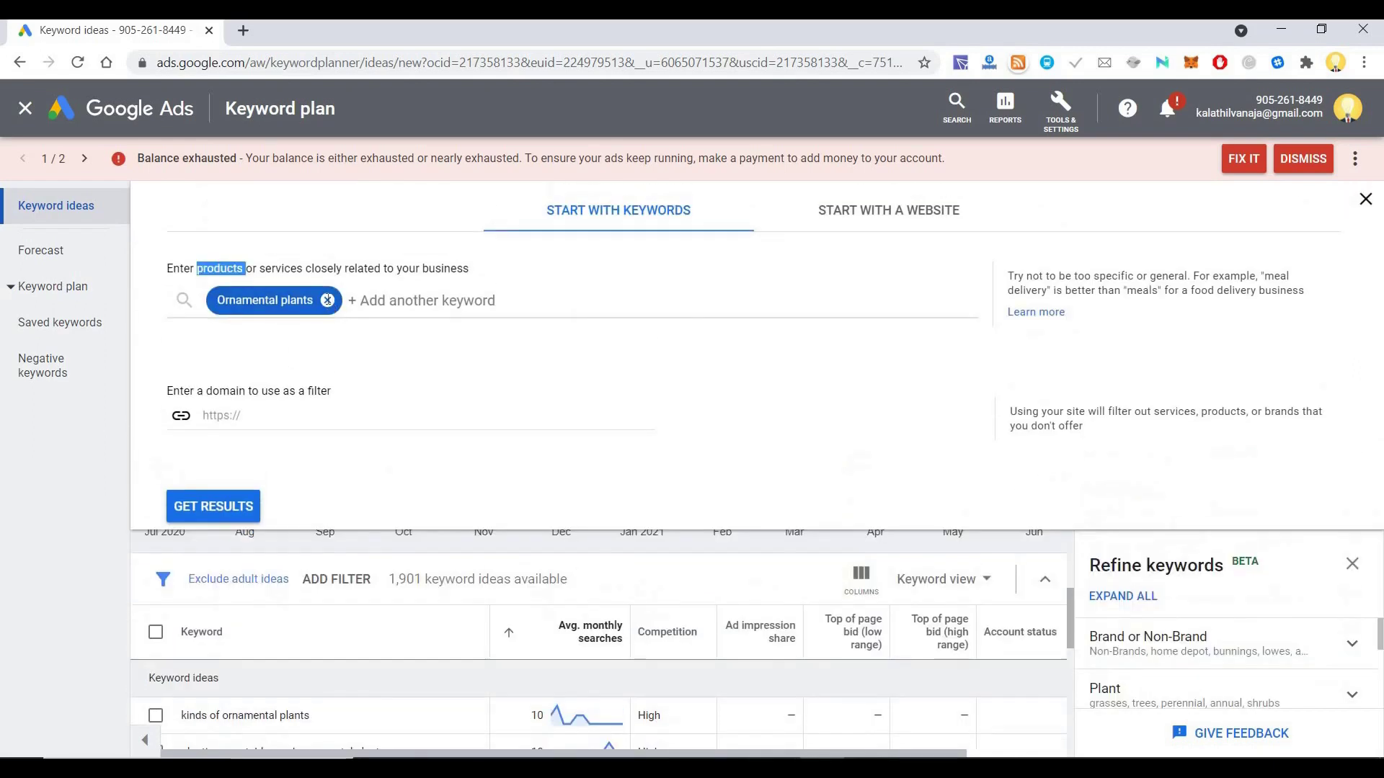
- Search 'Indoor plants' instead and rank its 1,404 ideas by monthly searches, led by snake plant
click(329, 302)
text(In)
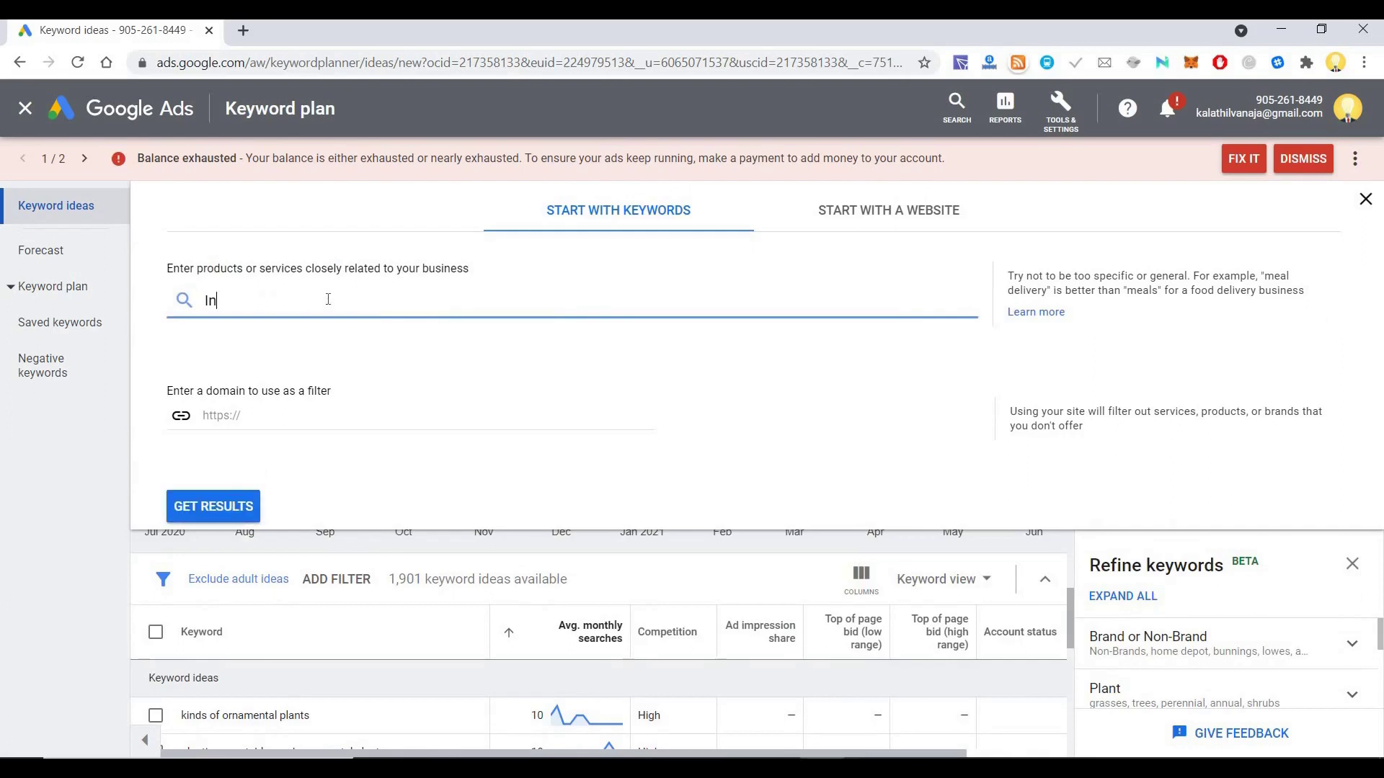
text(door plants)
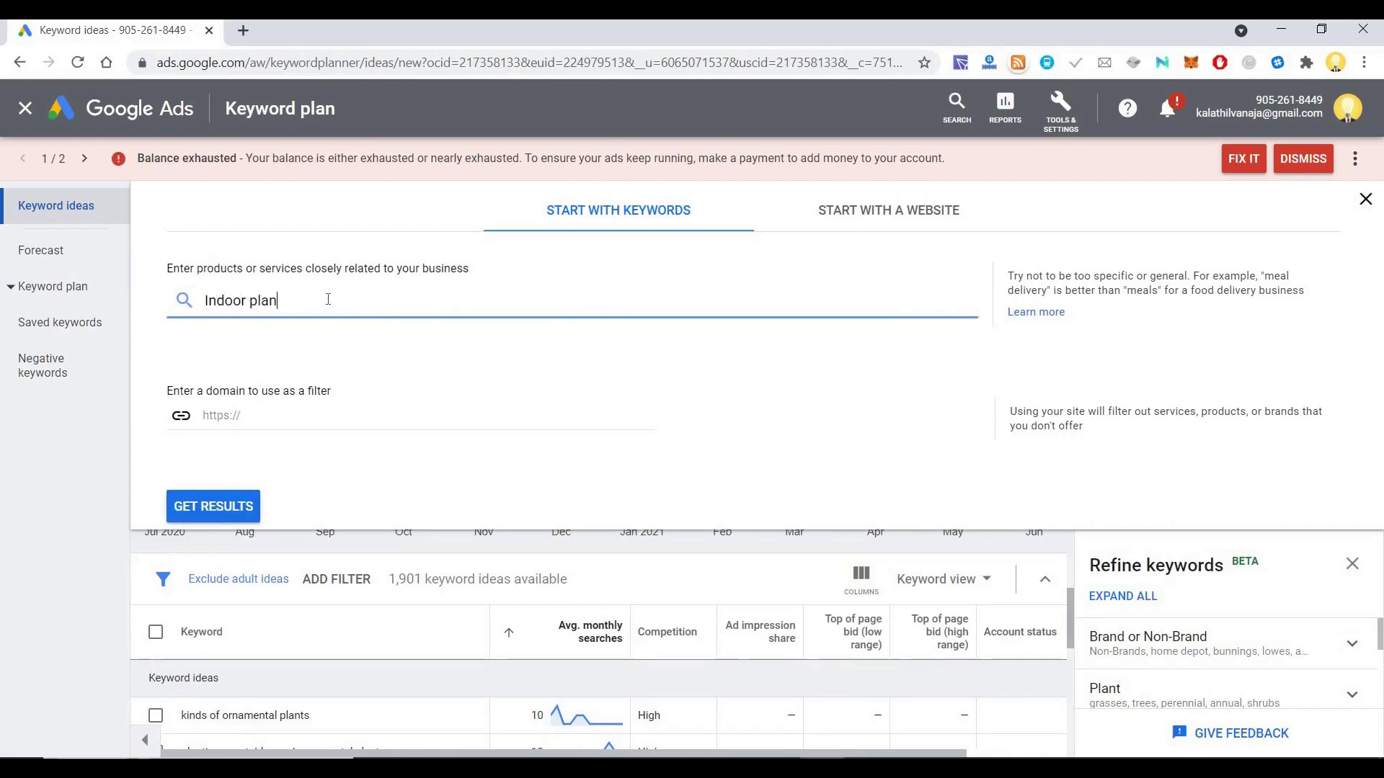
click(213, 508)
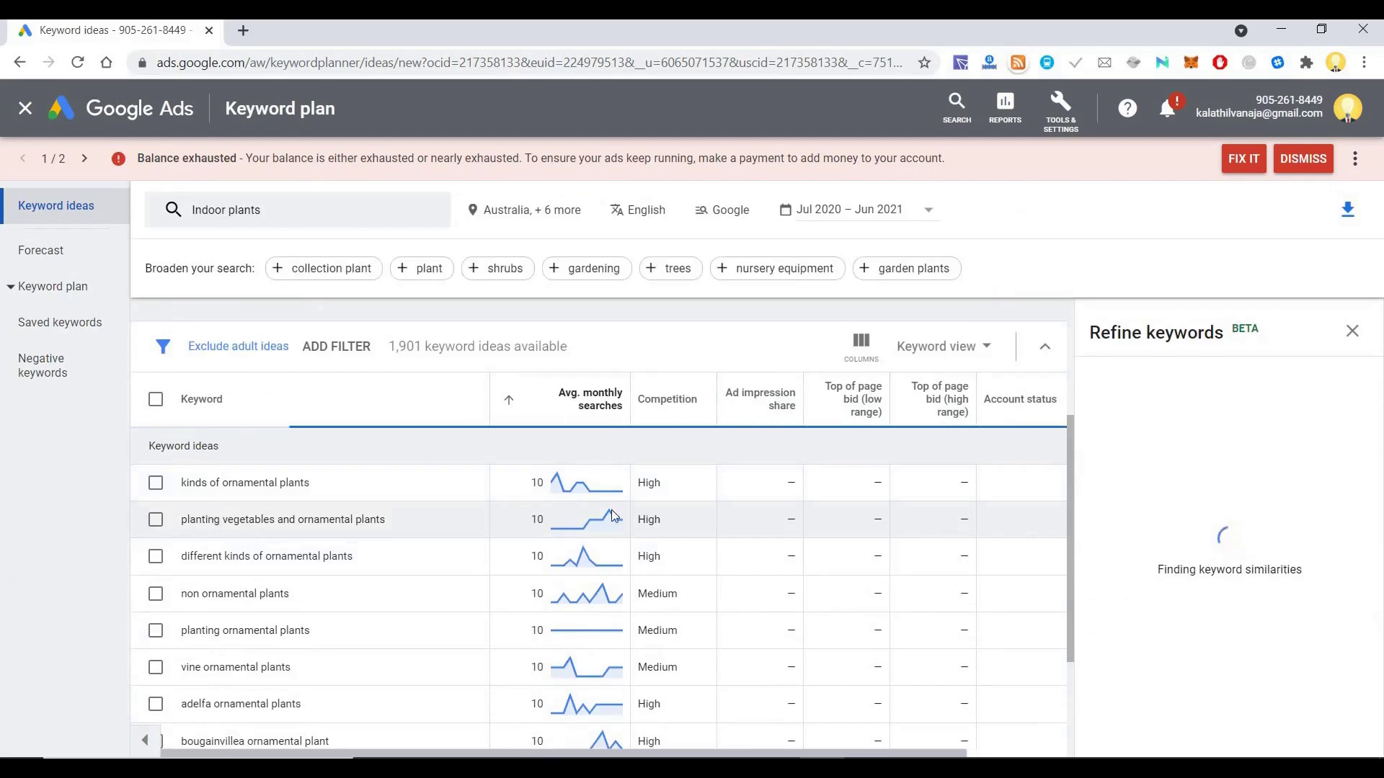
scroll(542, 437, down, 2)
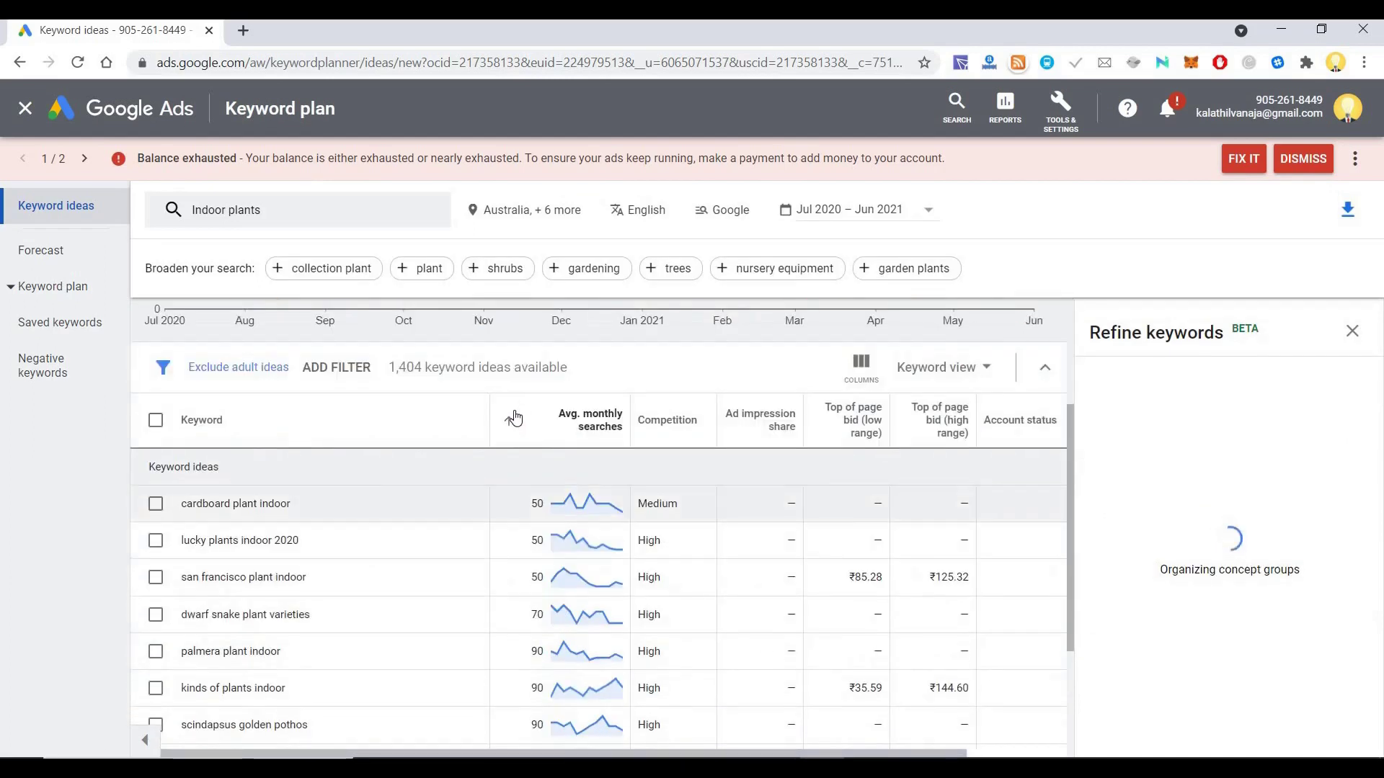
click(514, 420)
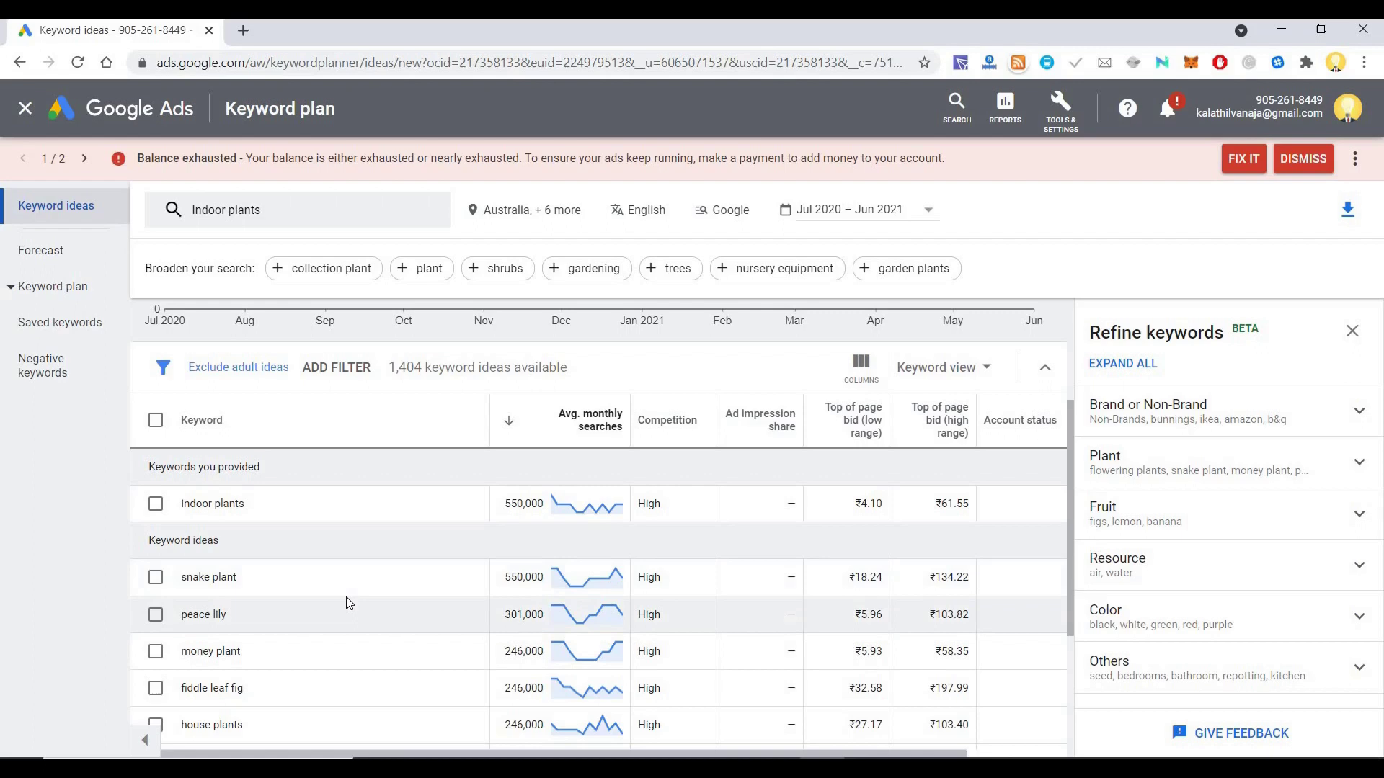
scroll(349, 604, down, 1)
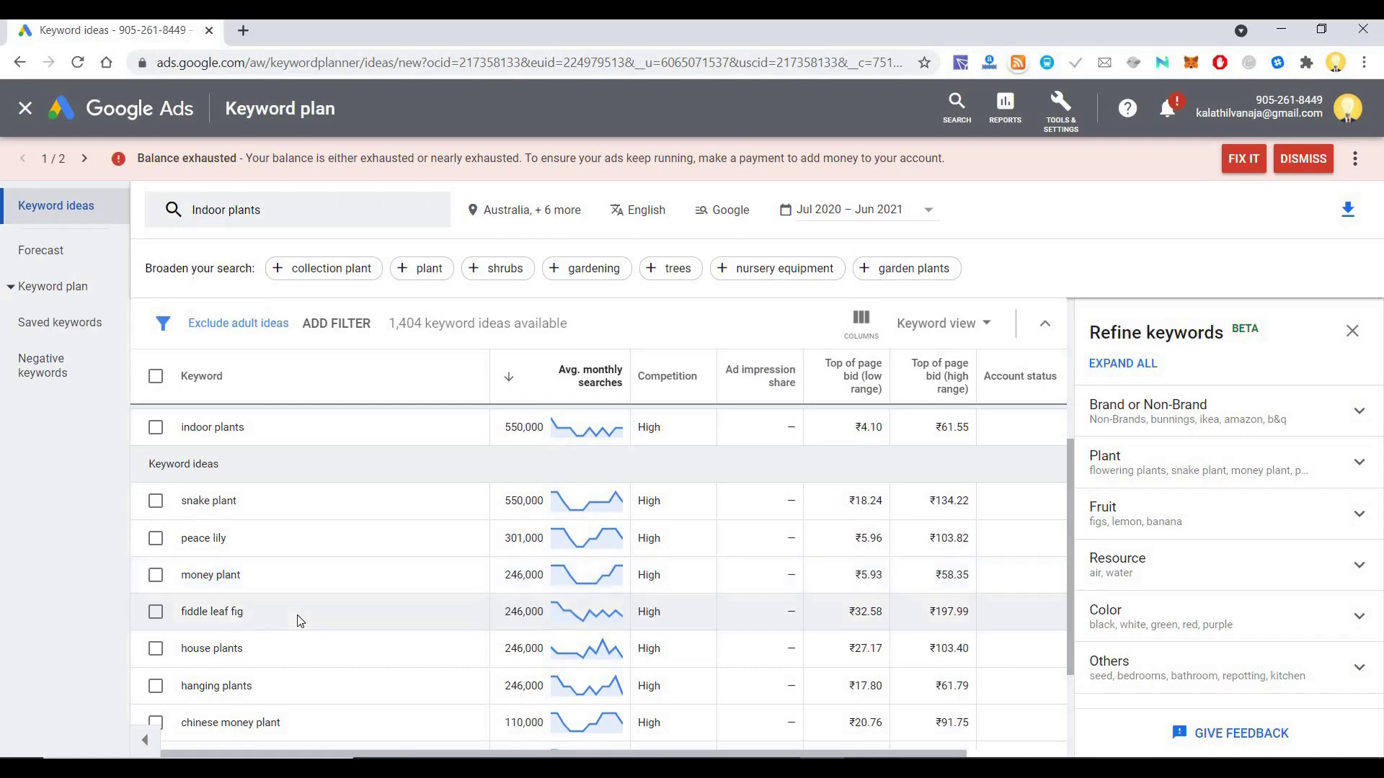
scroll(300, 621, down, 3)
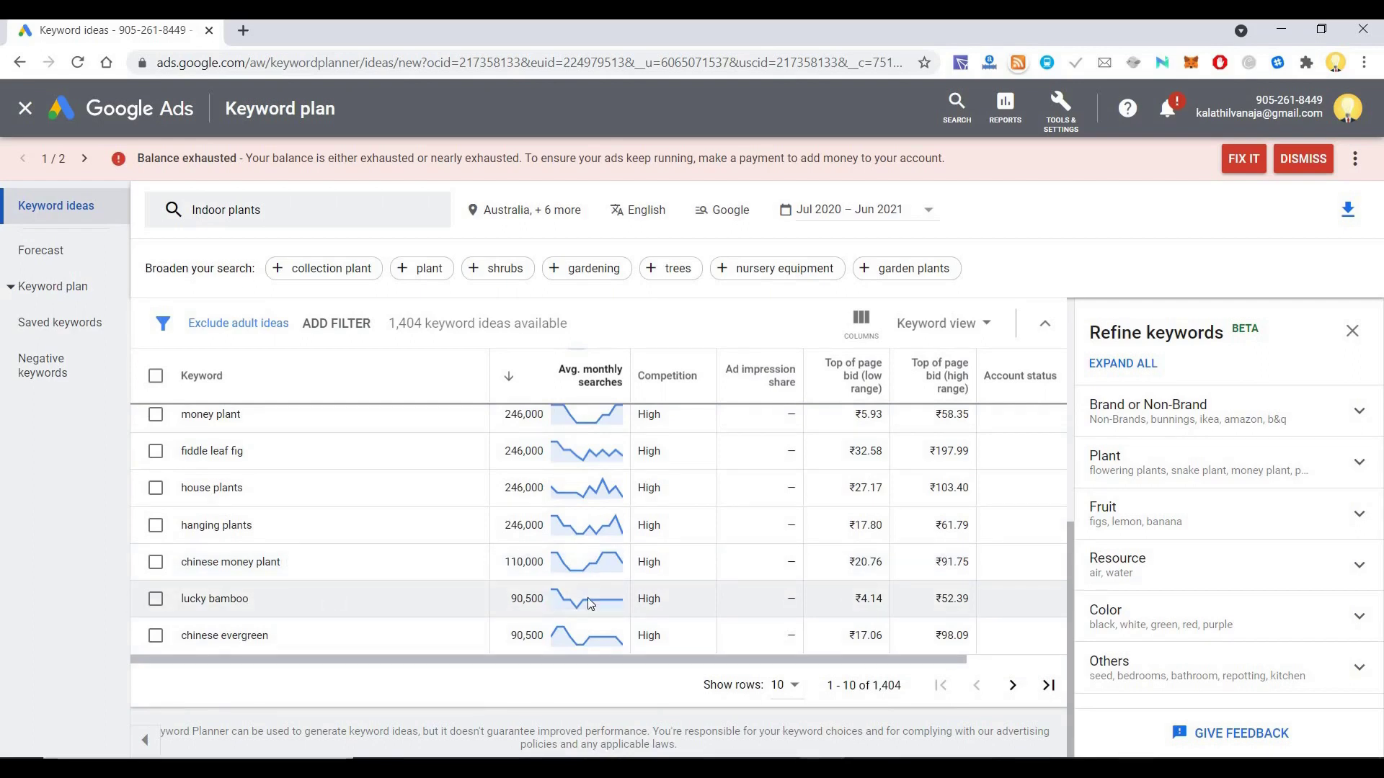
mouse_move(588, 599)
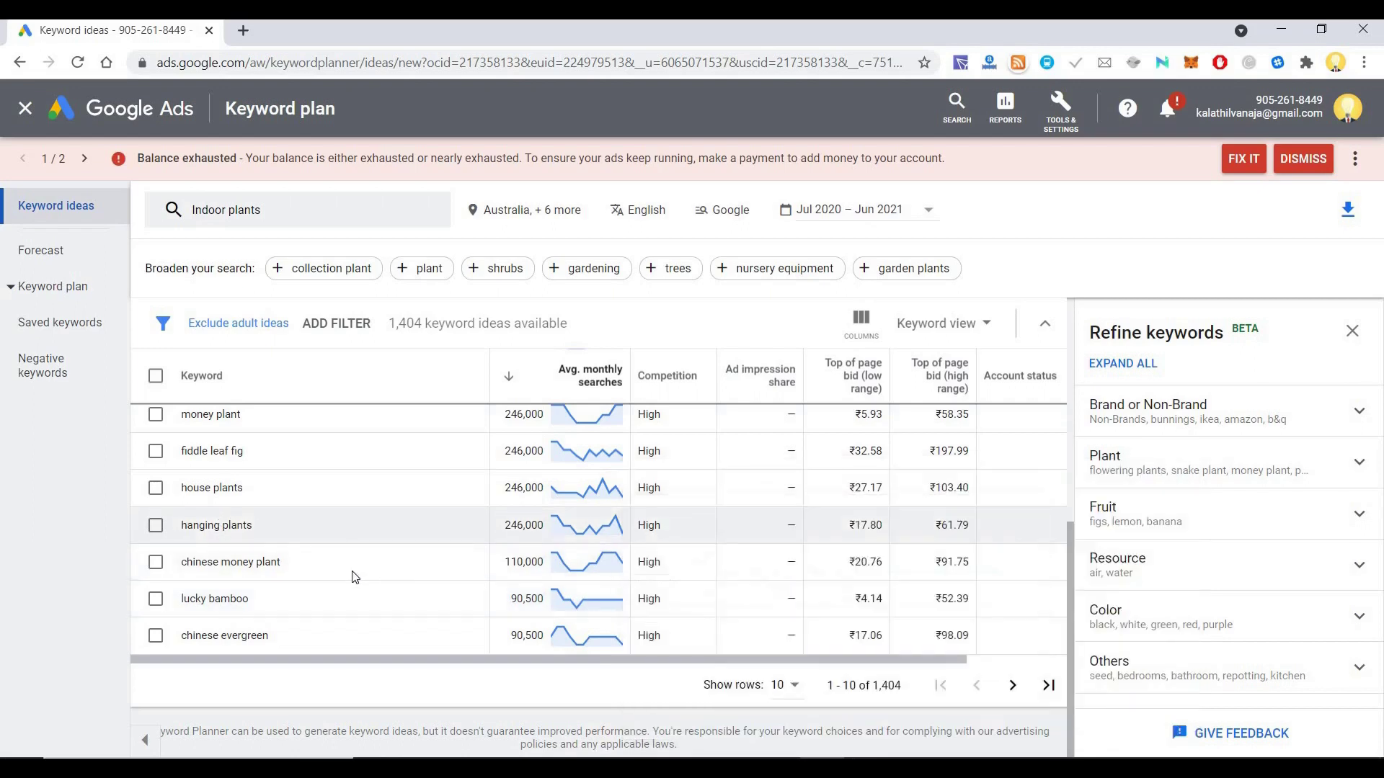
scroll(517, 609, up, 5)
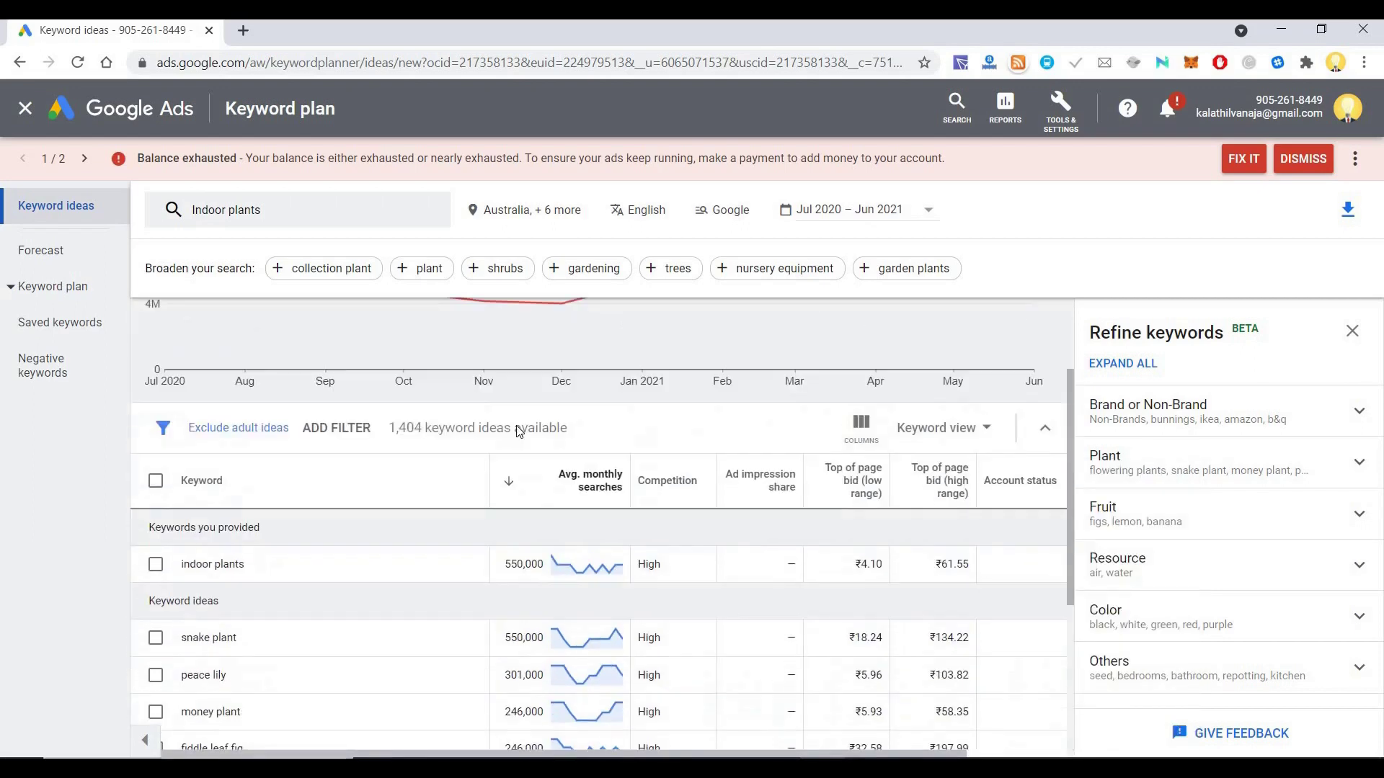
mouse_move(617, 431)
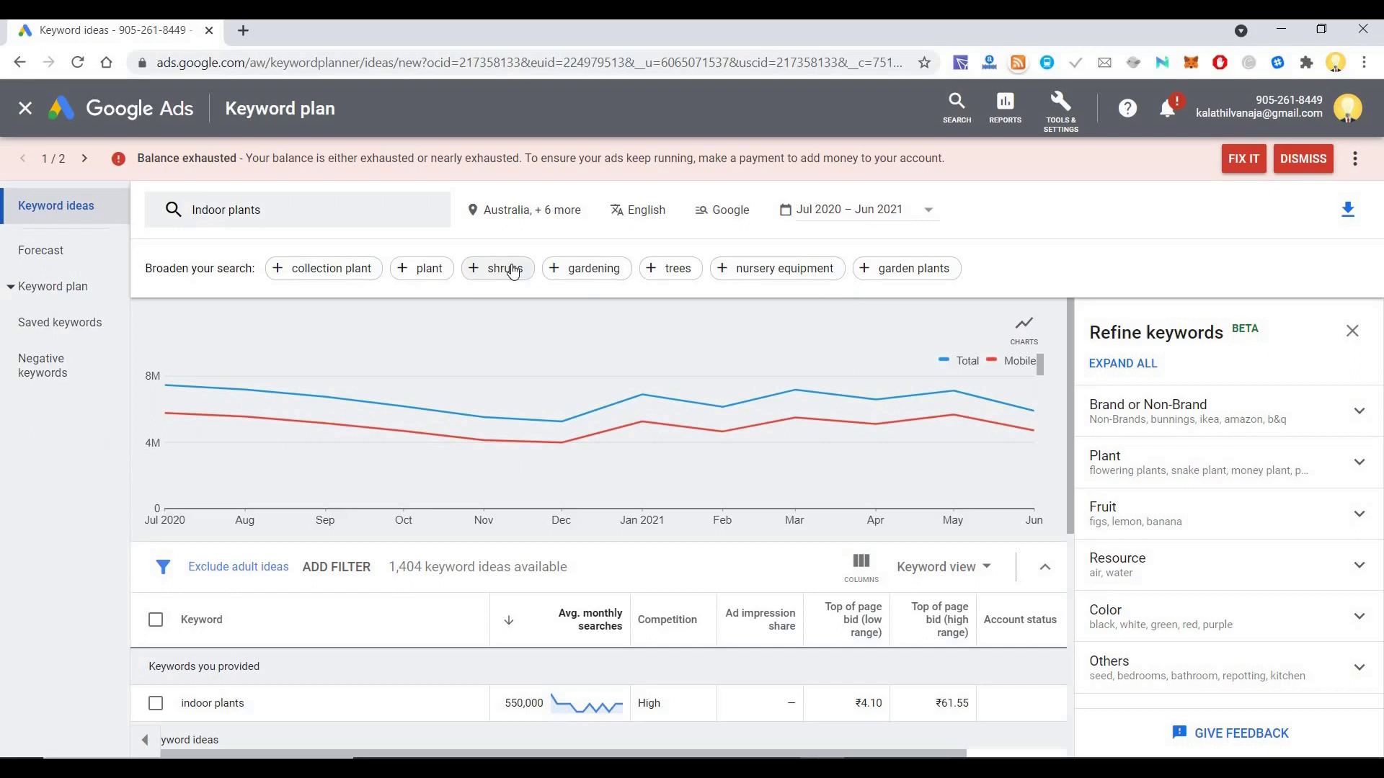
- Add the 'gardening' suggestion alongside indoor plants and load the 2,298 combined ideas
click(563, 271)
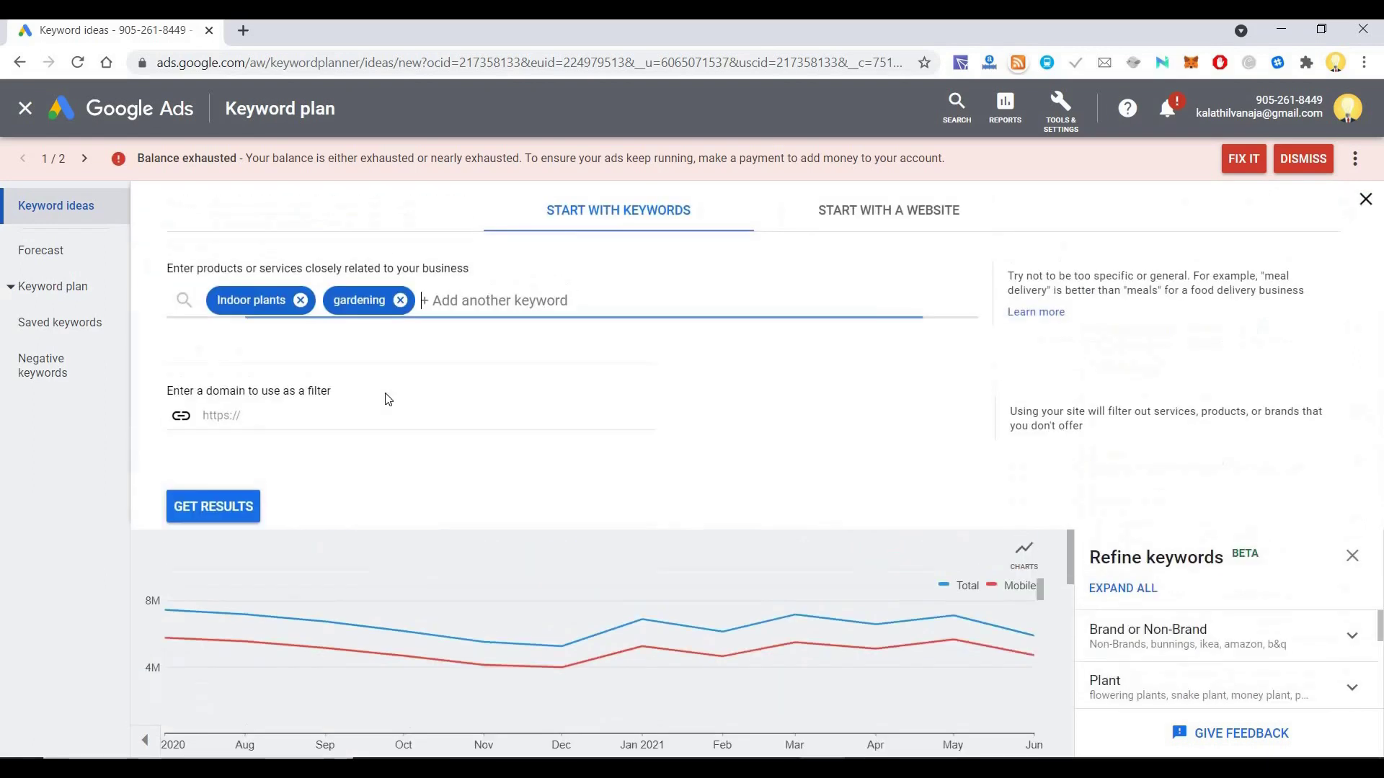
click(235, 504)
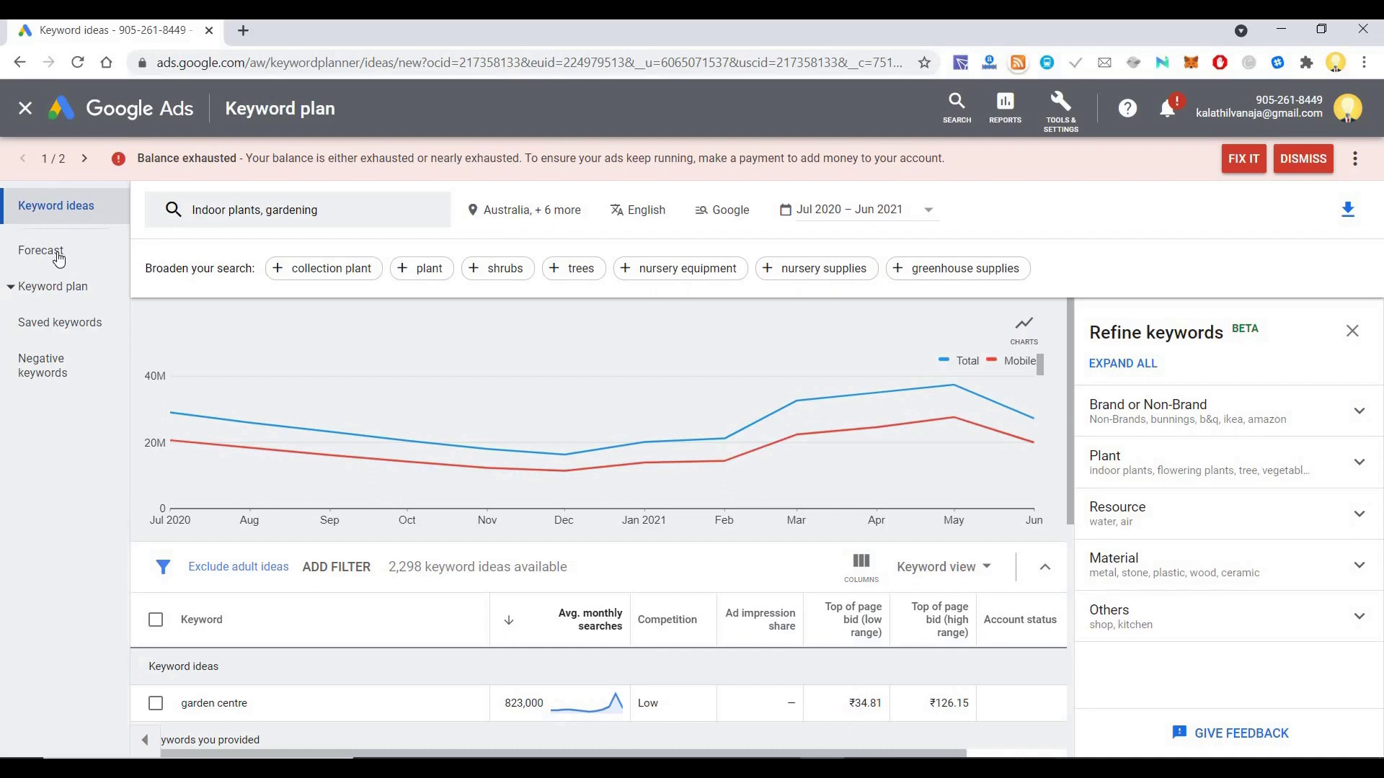
- Go back to the planner home and open Discover new keywords with the Start with a website option
click(19, 62)
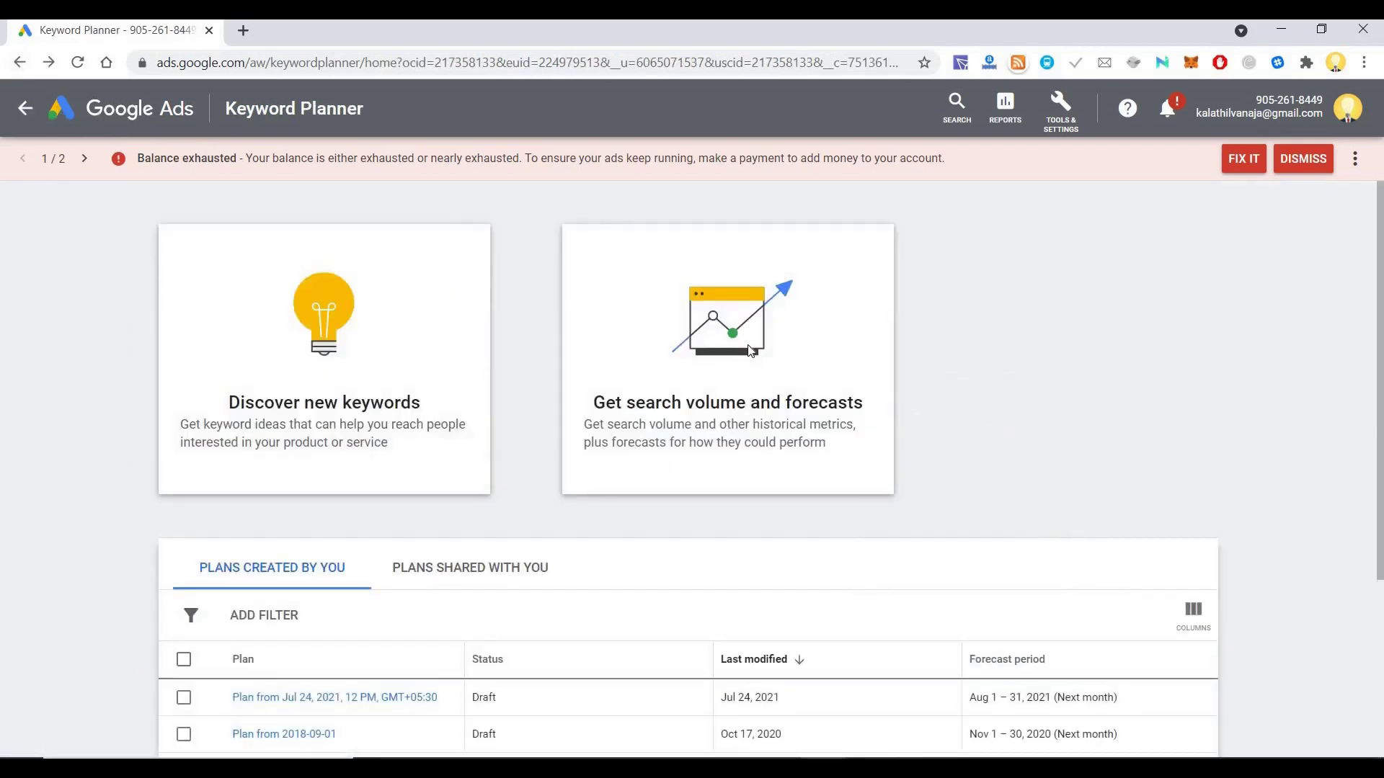
click(666, 295)
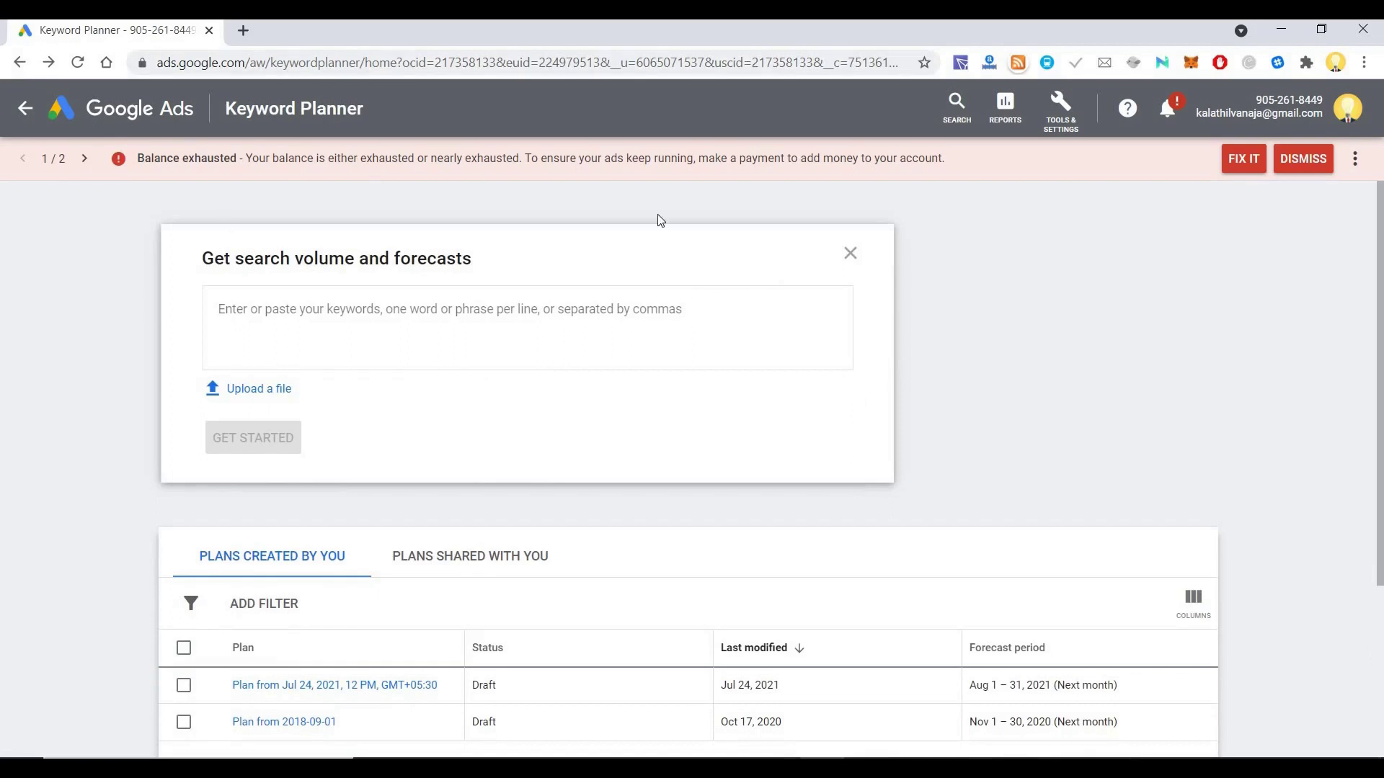
click(863, 258)
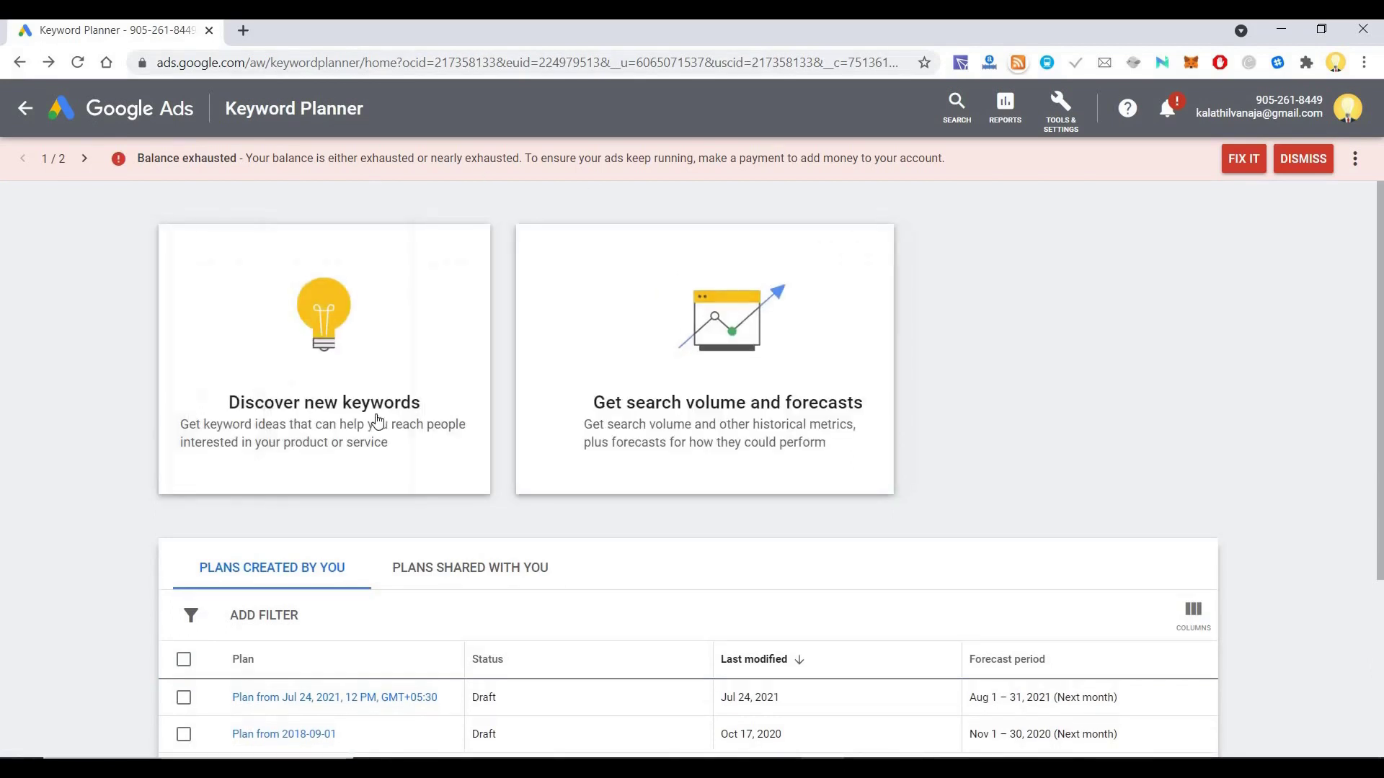
click(336, 420)
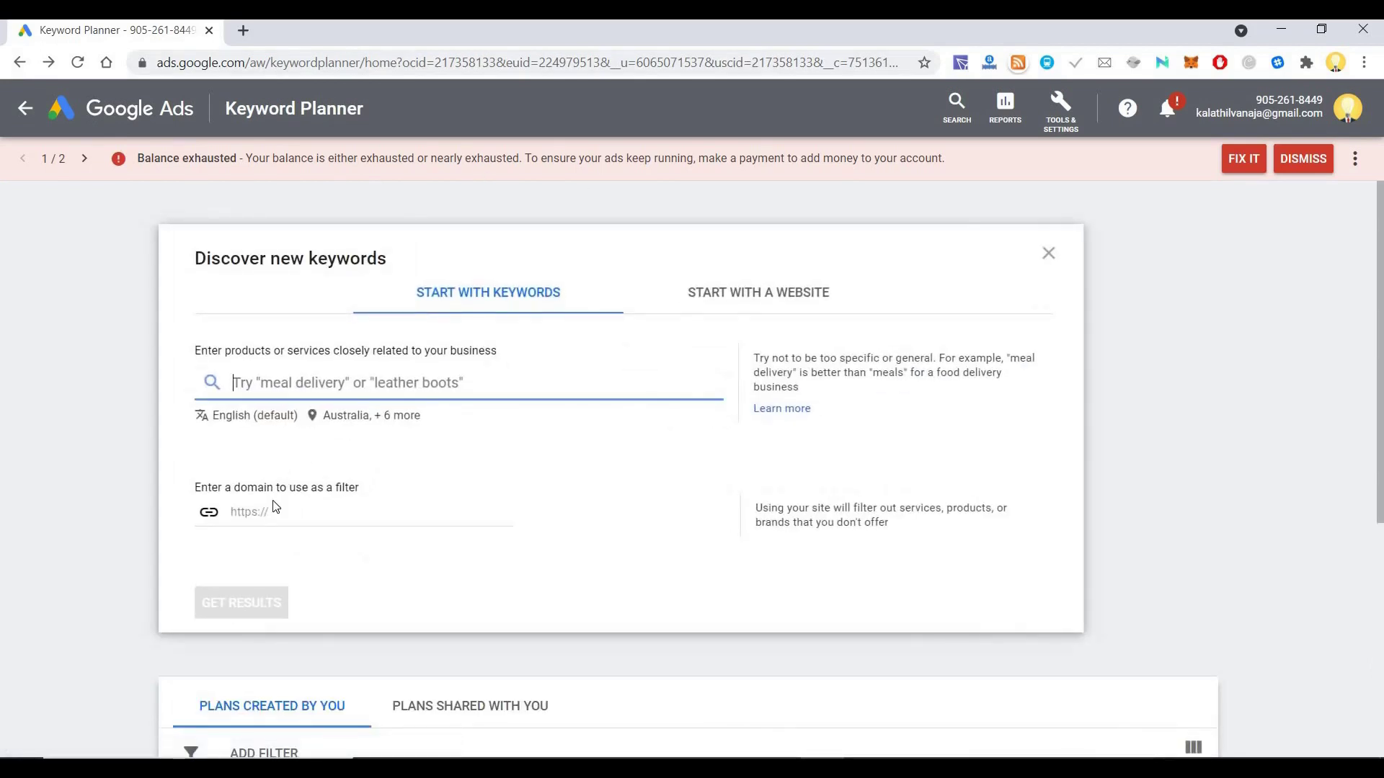
click(785, 311)
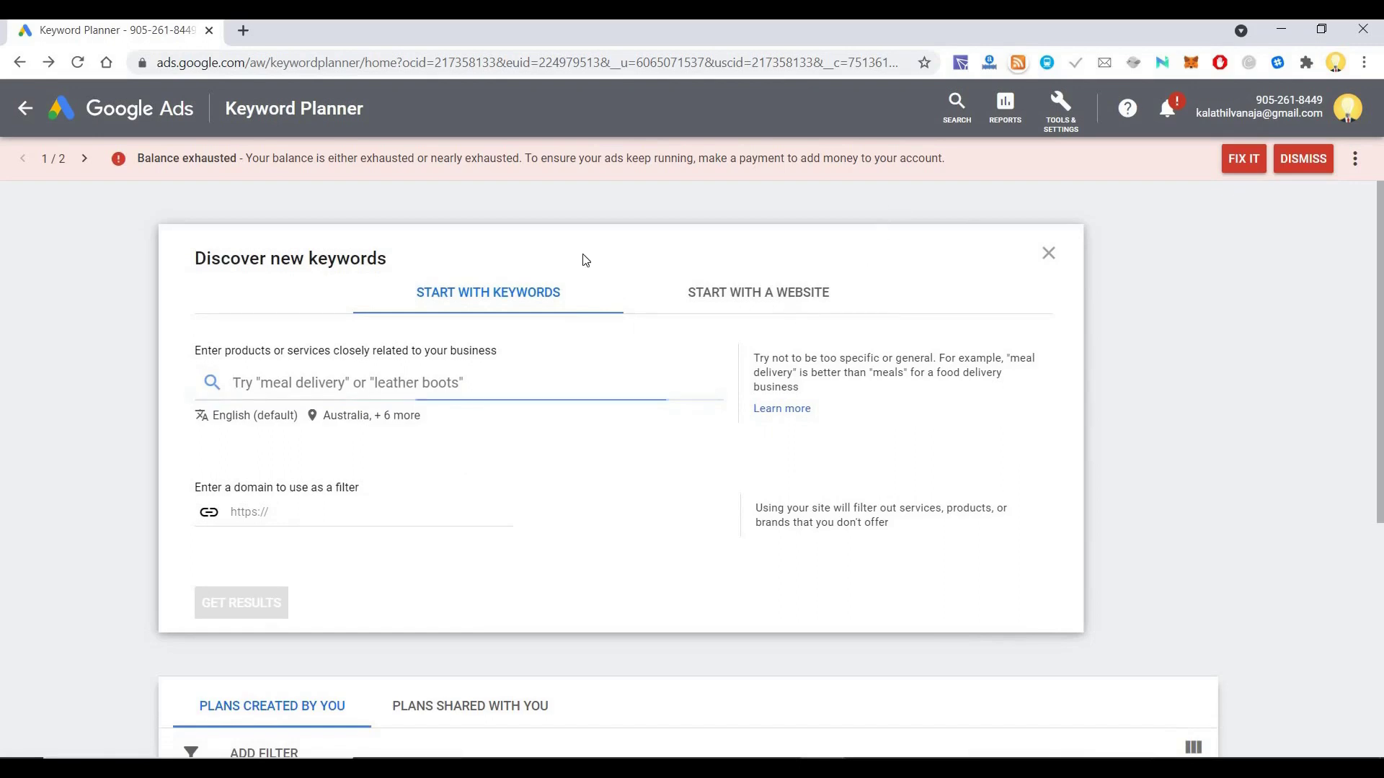
- Copy the givemechallenge.com site address from a new browser tab
click(244, 32)
text(givemechallenge.com)
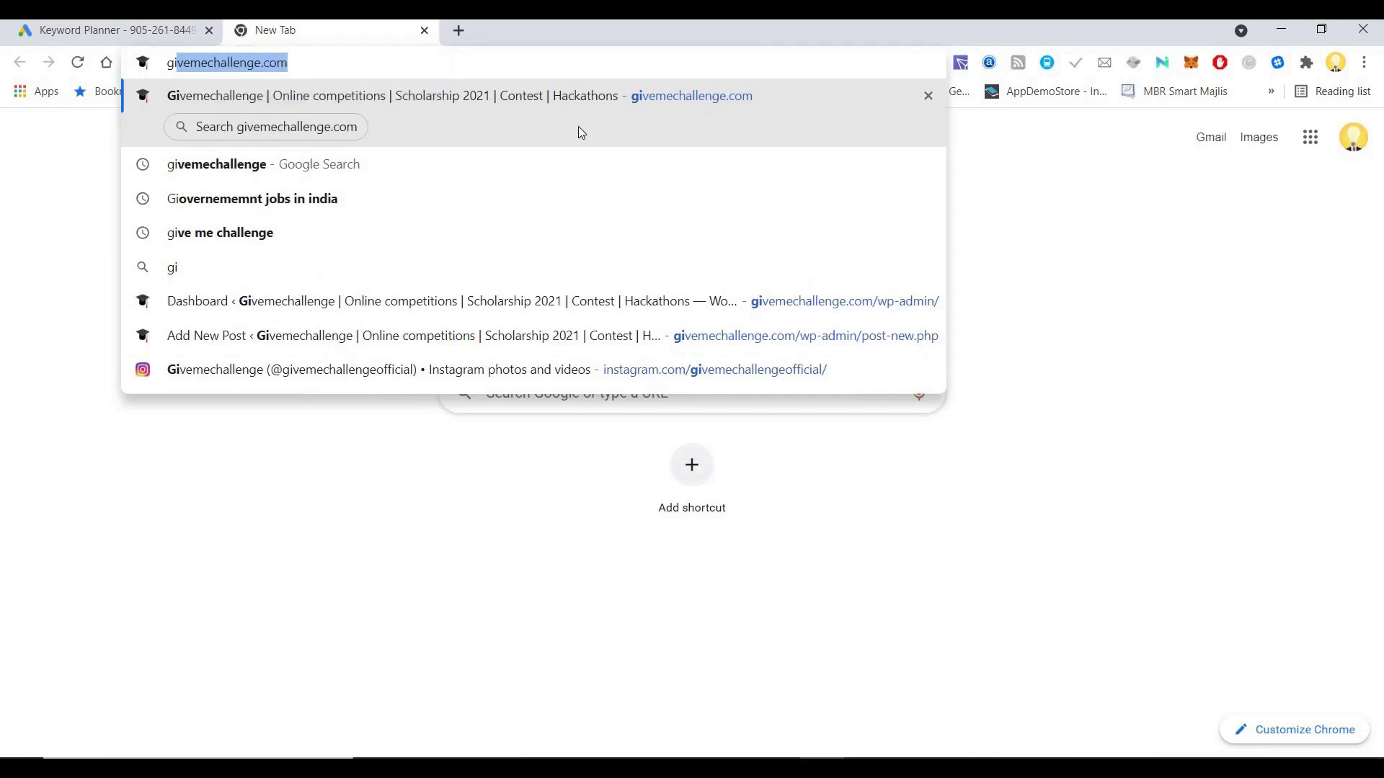
key(Return)
click(406, 64)
key(ctrl+c)
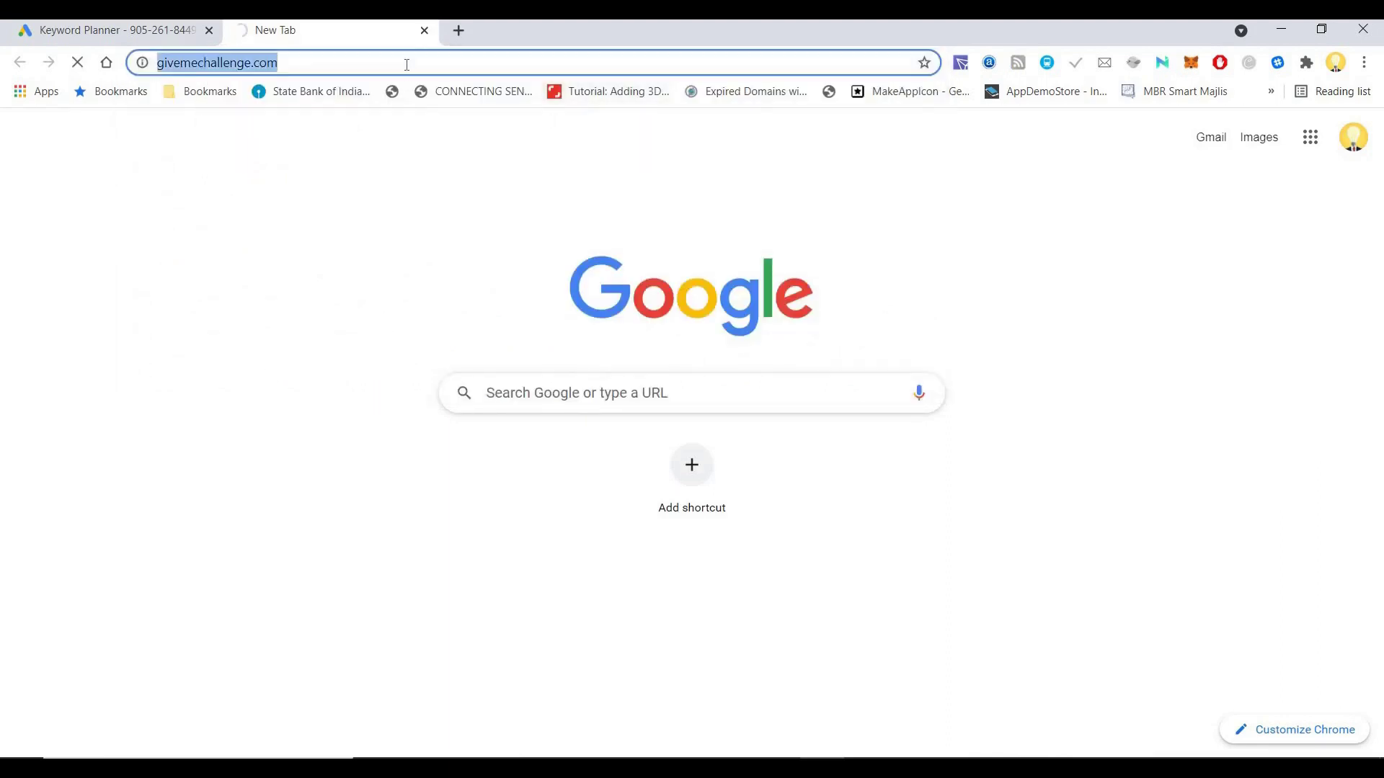
key(ctrl+w)
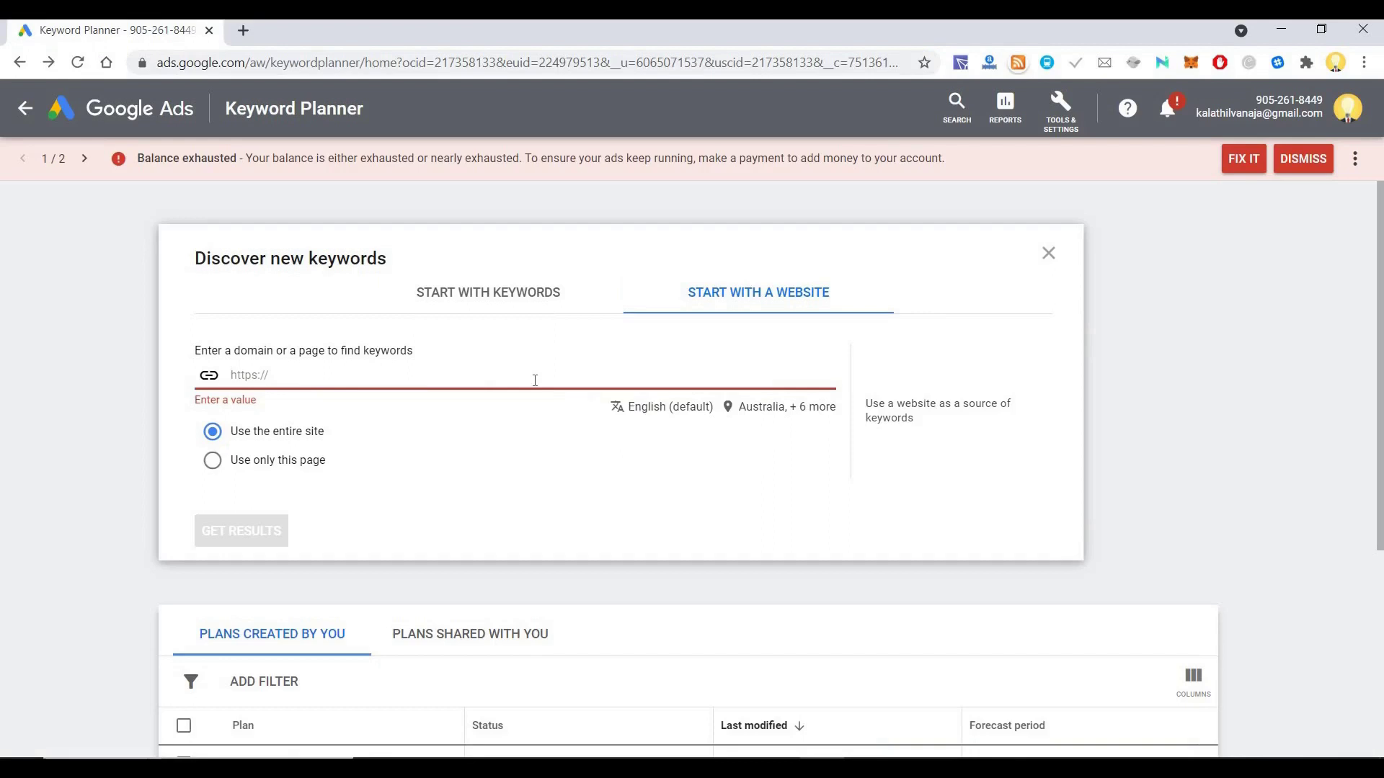
key(ctrl+v)
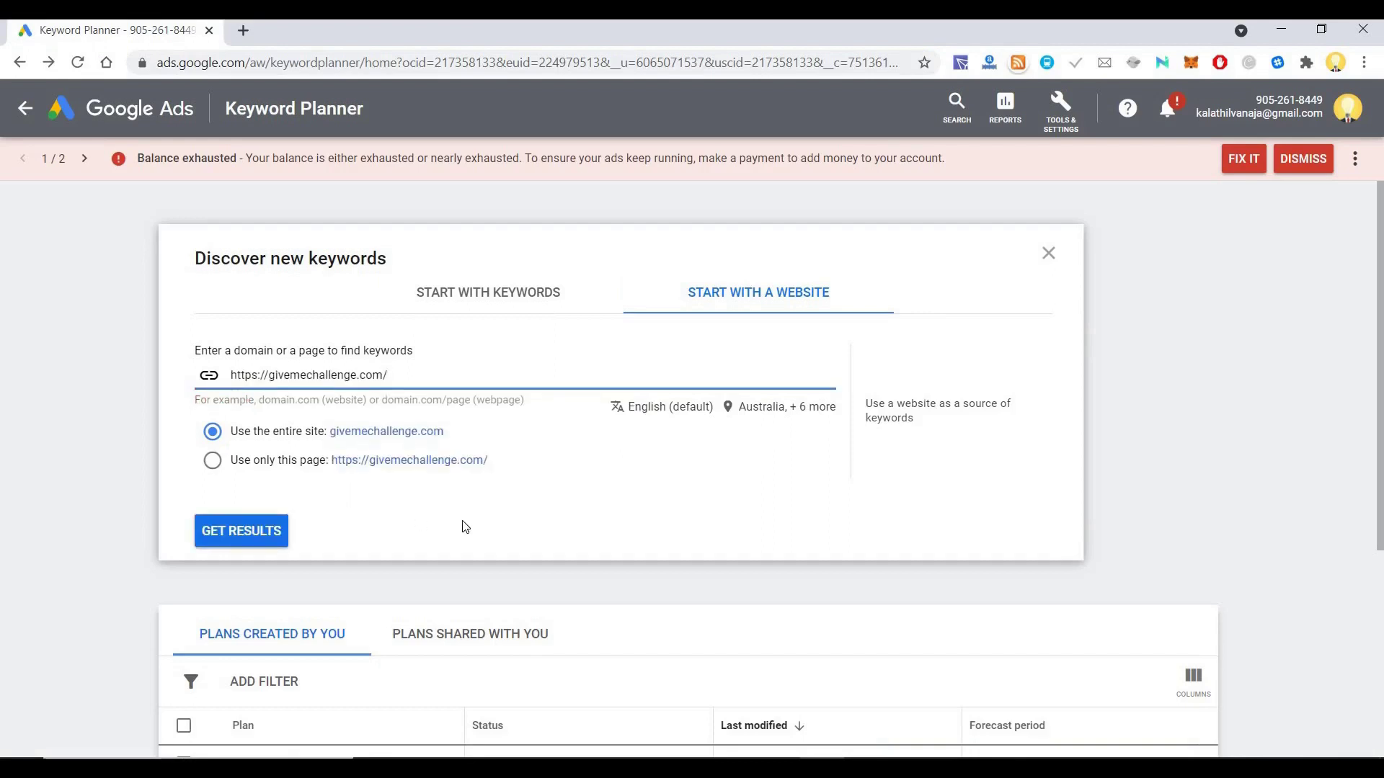
click(269, 533)
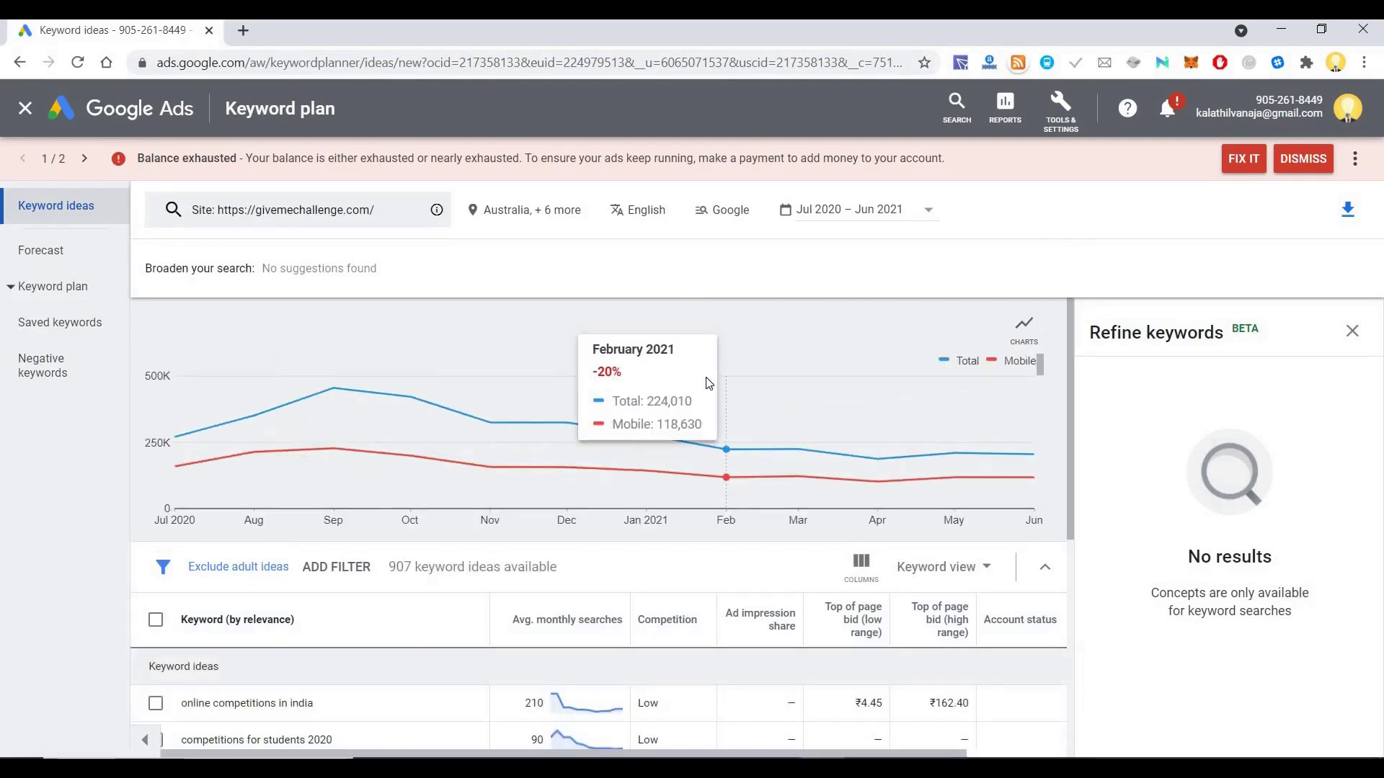
drag(1071, 415, 535, 395)
click(537, 393)
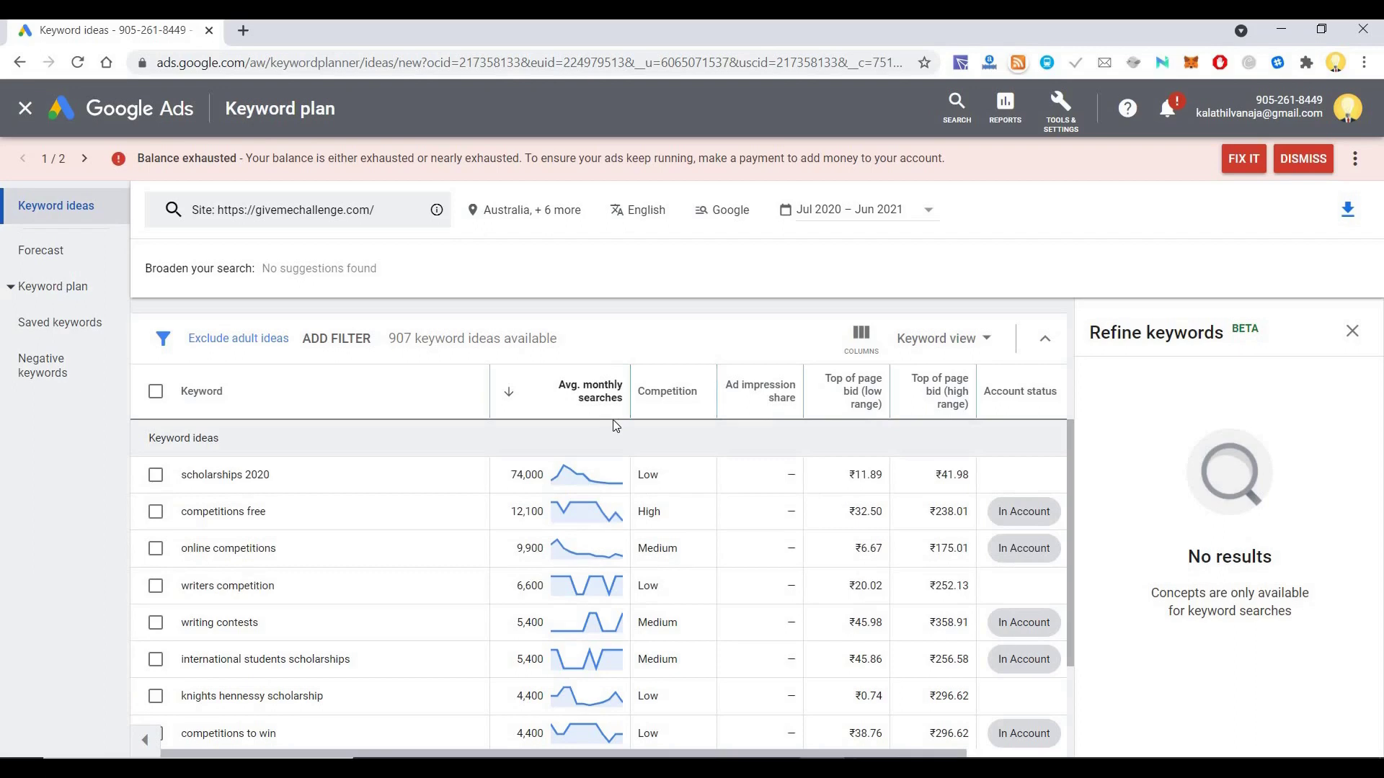
scroll(577, 581, down, 3)
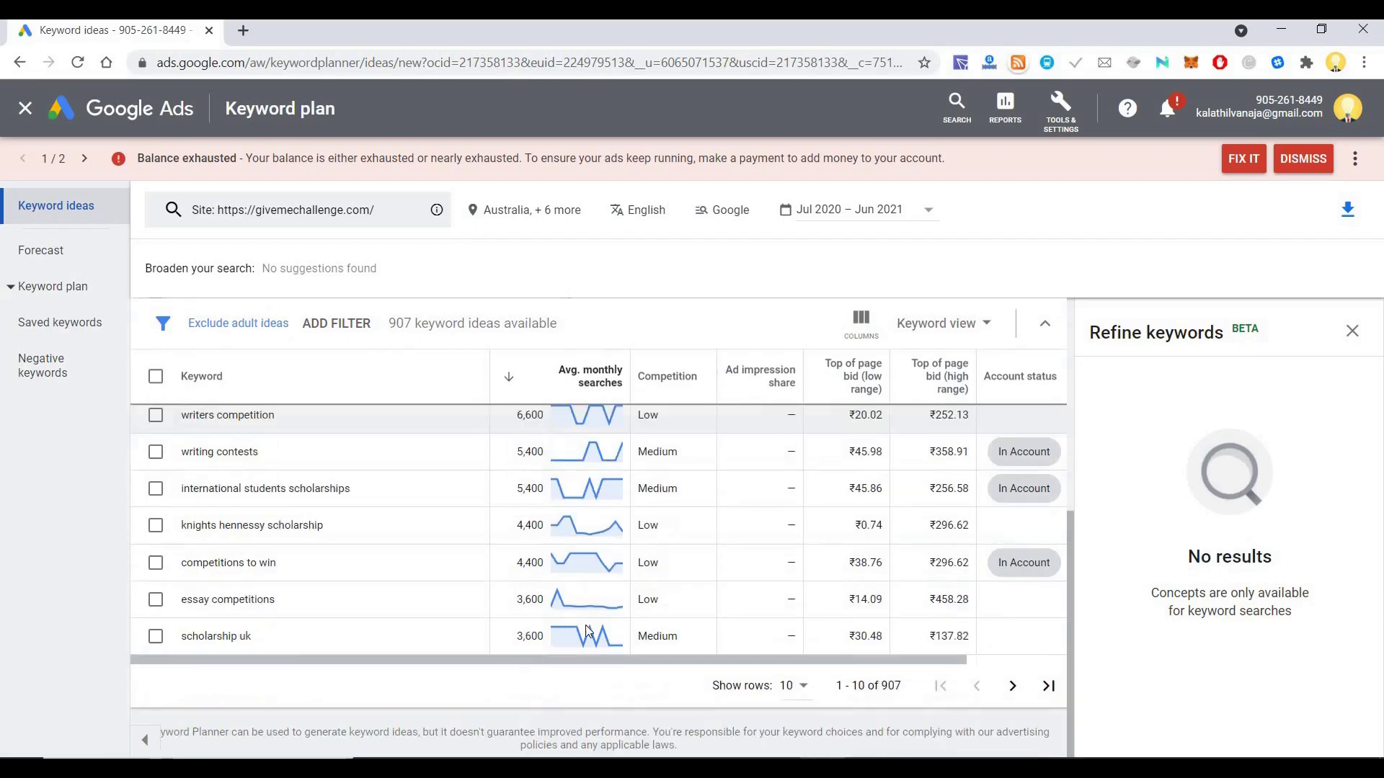
- Browse the second page of the givemechallenge.com keyword ideas
click(1011, 686)
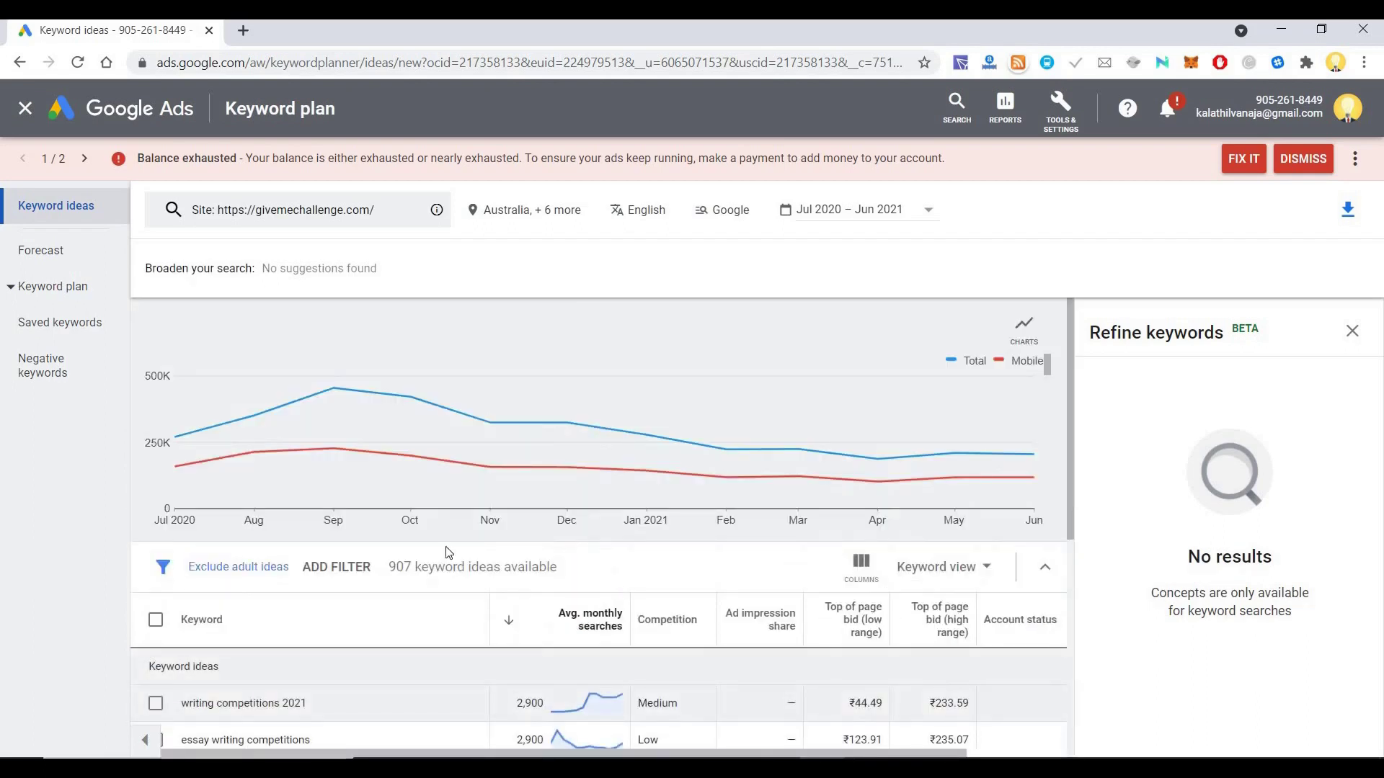
scroll(505, 560, down, 3)
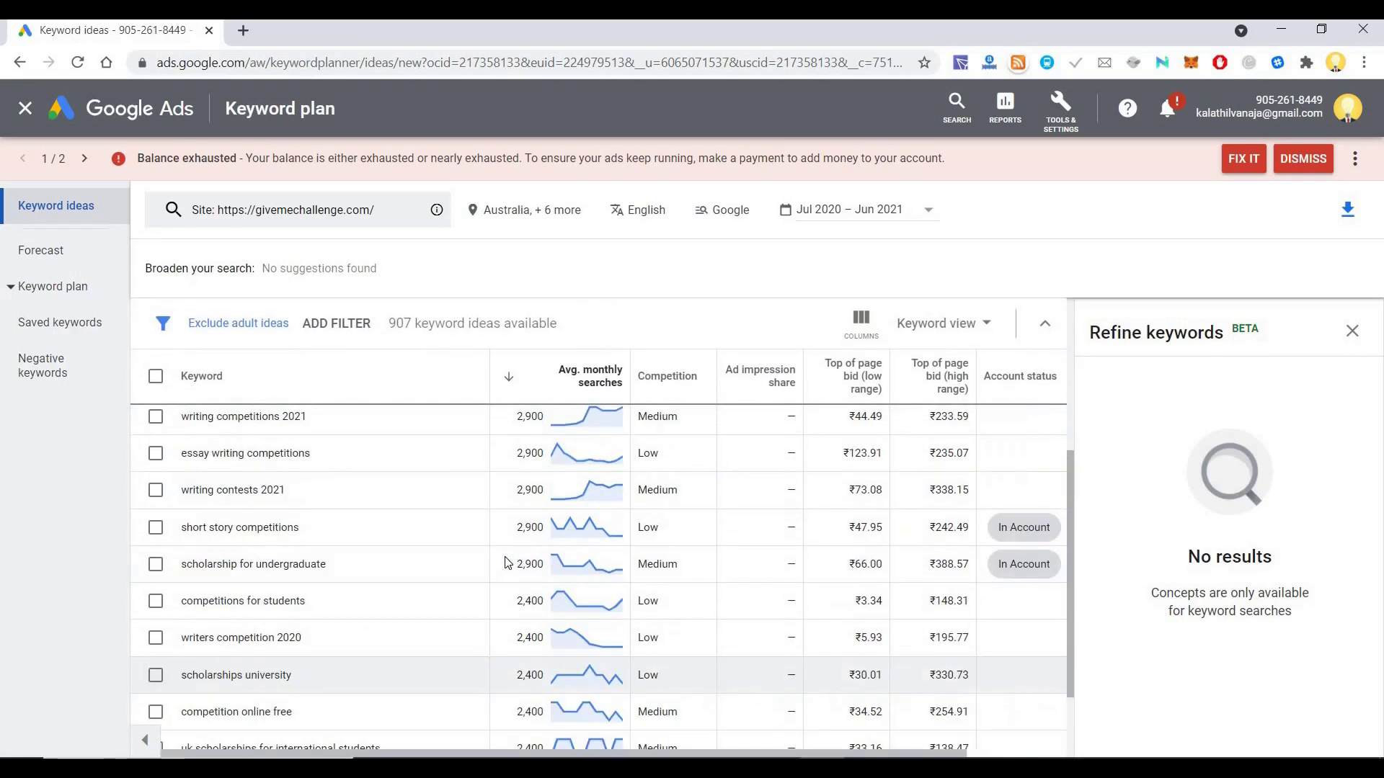
scroll(507, 562, up, 2)
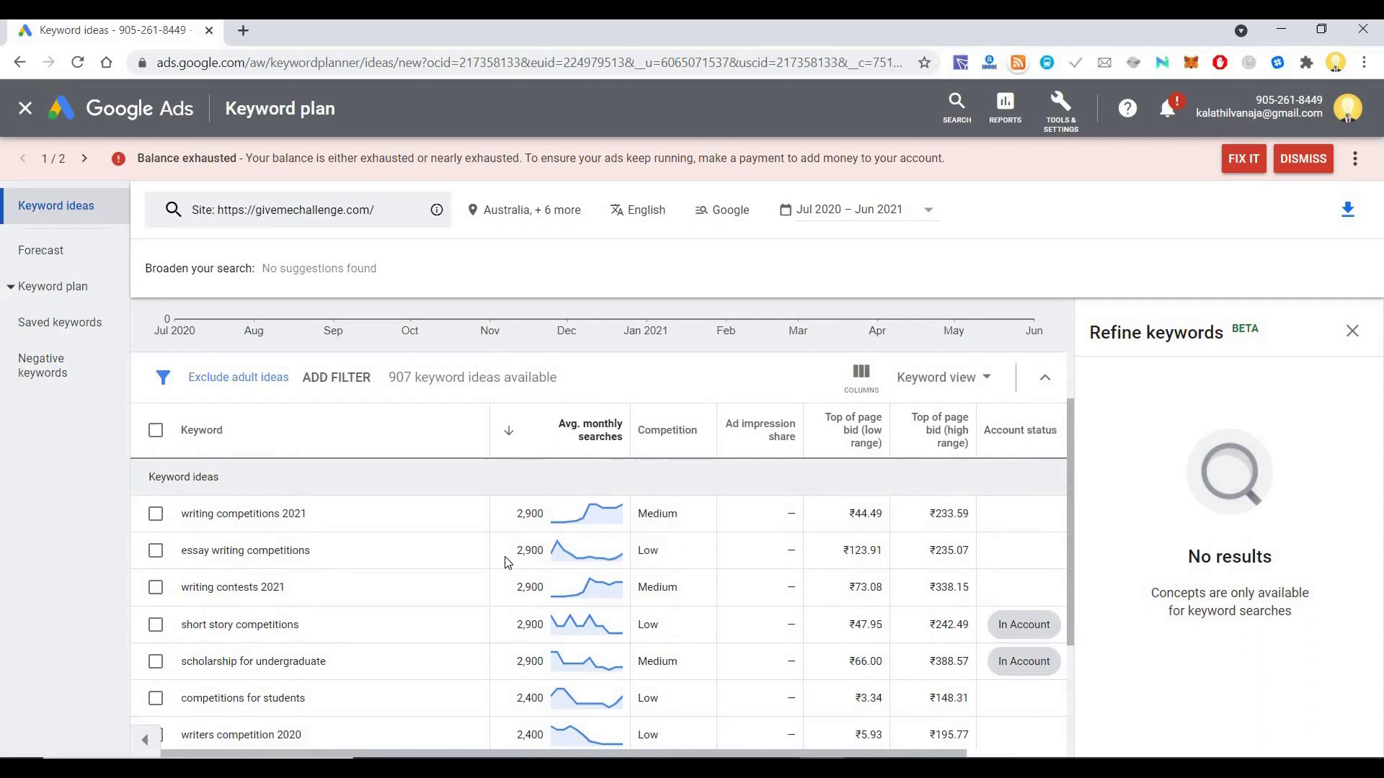
scroll(506, 562, down, 3)
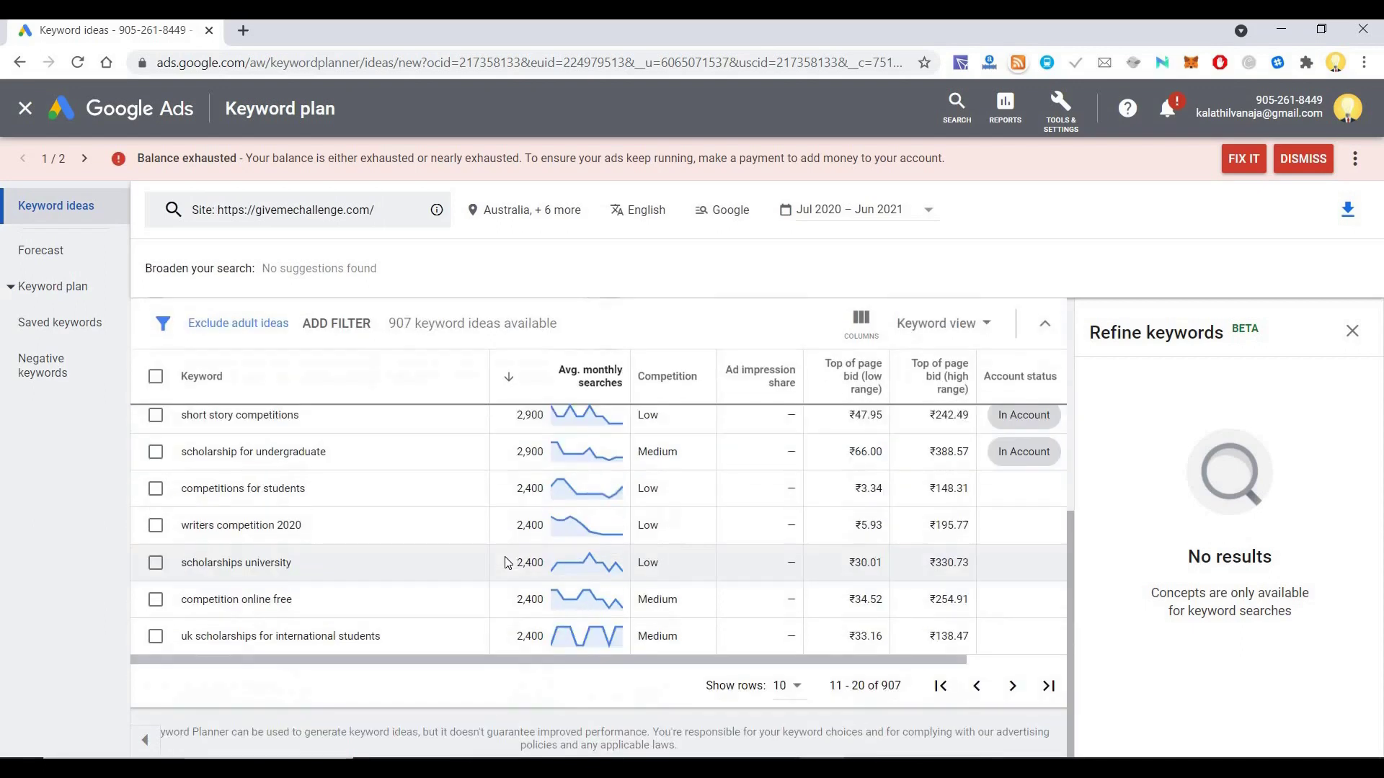